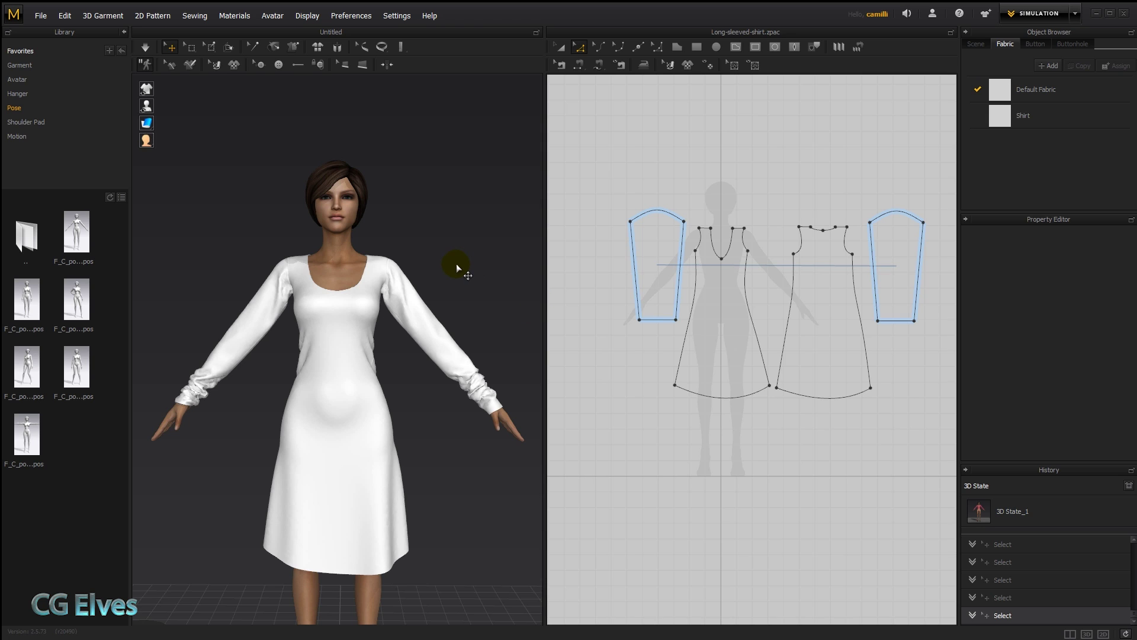
Run the simulation and pull the avatar's left sleeve up the arm until the fabric bunches into wrinkles, then stop simulating.
left_click(444, 339)
key("space")
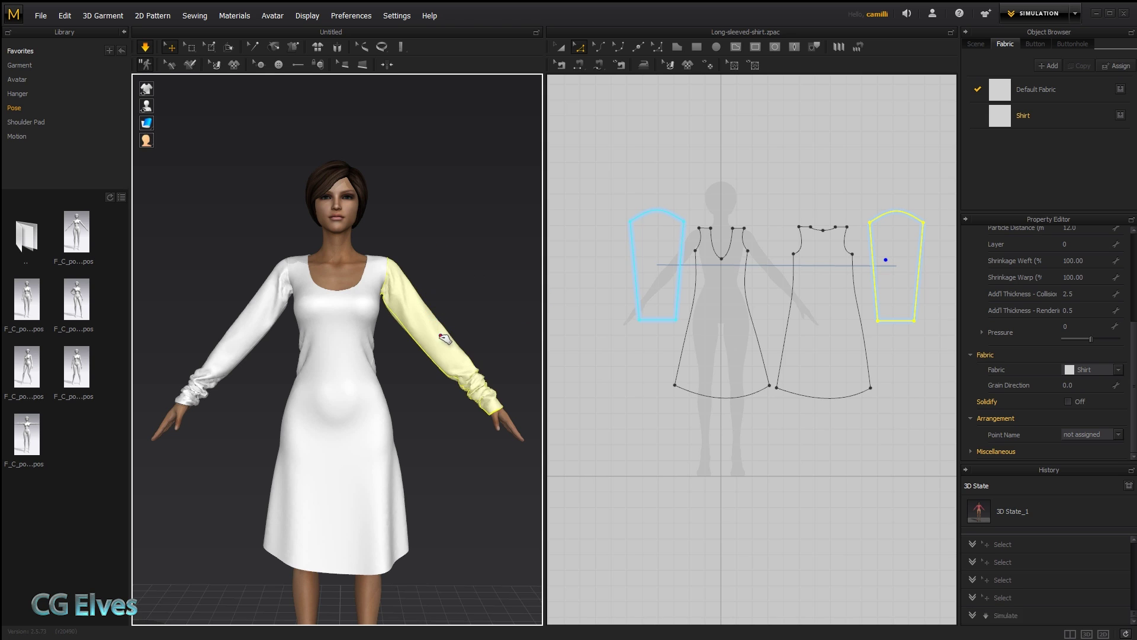
mouse_move(444, 339)
left_mouse_down()
mouse_move(439, 330)
mouse_move(461, 360)
mouse_move(428, 328)
mouse_move(421, 338)
mouse_move(466, 358)
mouse_move(434, 322)
mouse_move(431, 332)
mouse_move(433, 303)
left_mouse_up()
left_click(466, 315)
key("space")
left_click(485, 318)
key("space")
left_click(496, 319)
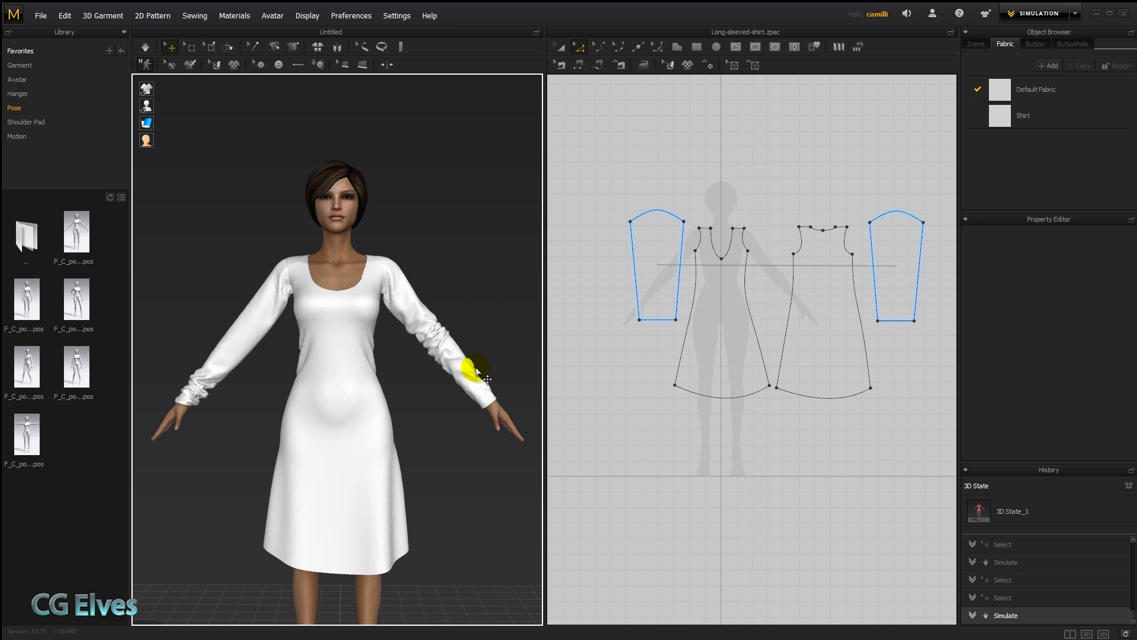
left_click(375, 388)
left_click(410, 318)
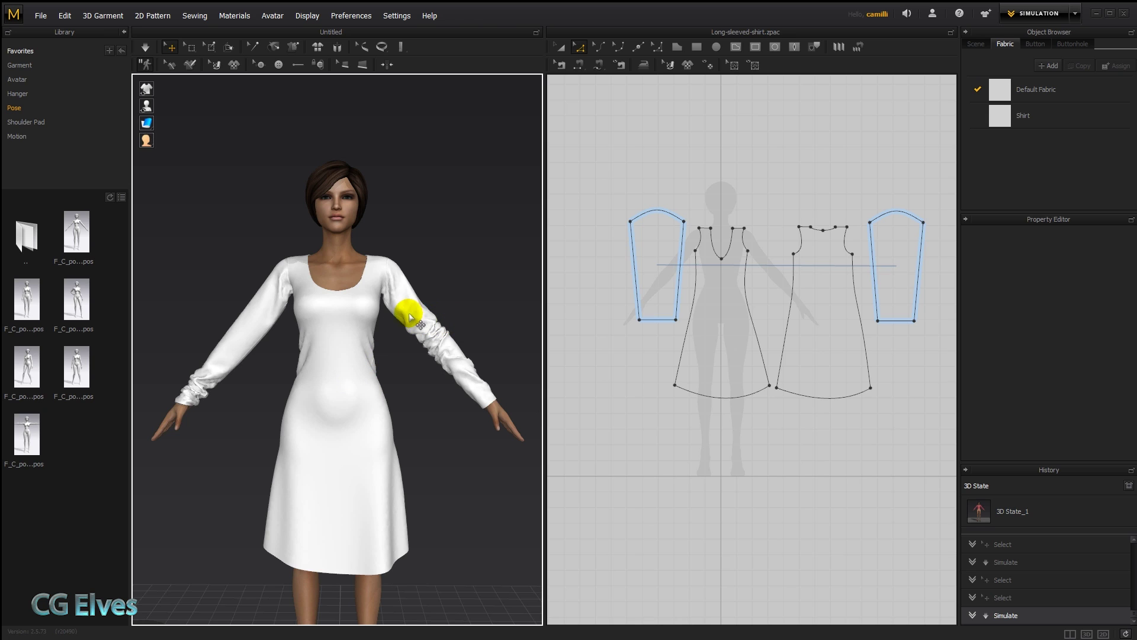
left_click(458, 361)
left_click(329, 411)
left_click(463, 355)
left_click(341, 379)
left_click(308, 412)
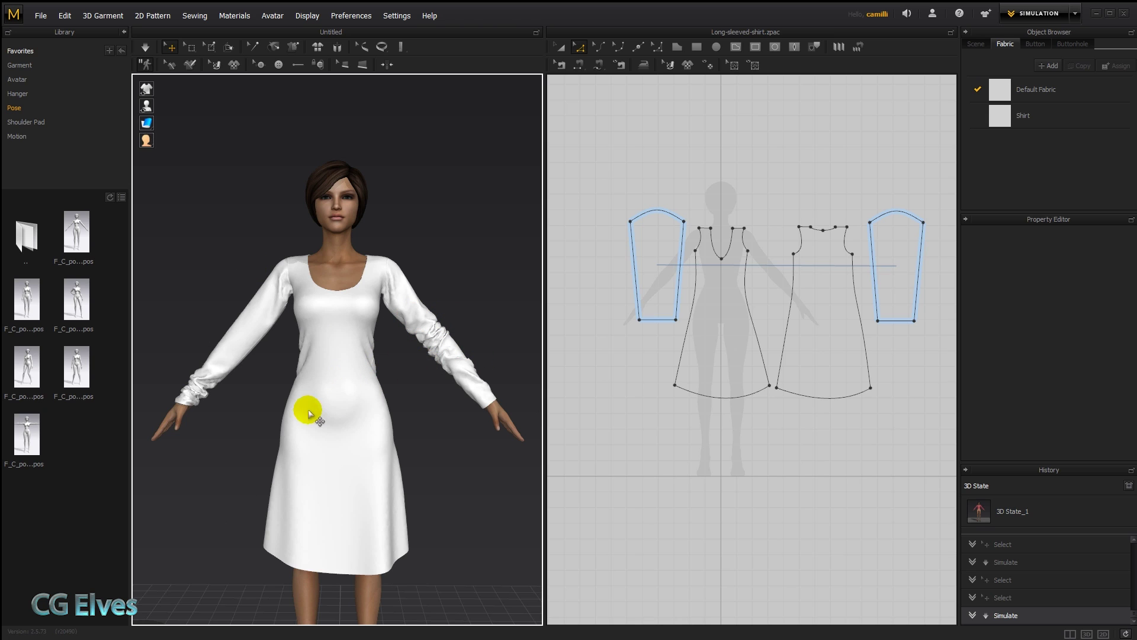
left_click(326, 311)
left_click(388, 323)
left_click(478, 381)
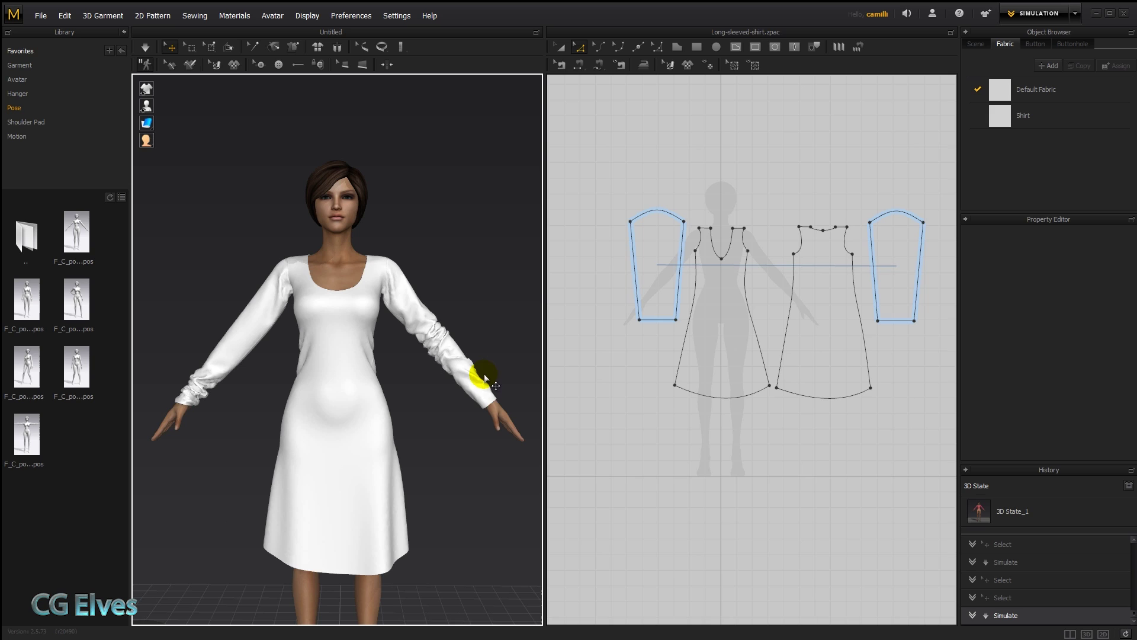
left_click(506, 393)
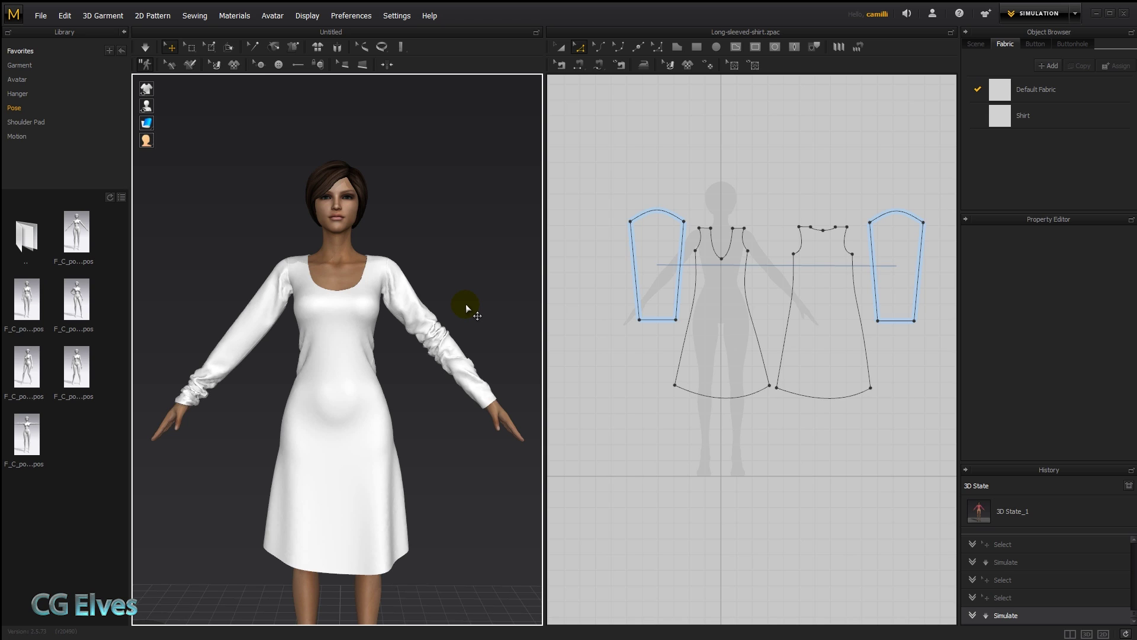
Turn on Solidify with a Strength of 99 for the wrinkled left sleeve pattern.
left_click_drag(419, 320, 422, 303)
left_click(453, 354)
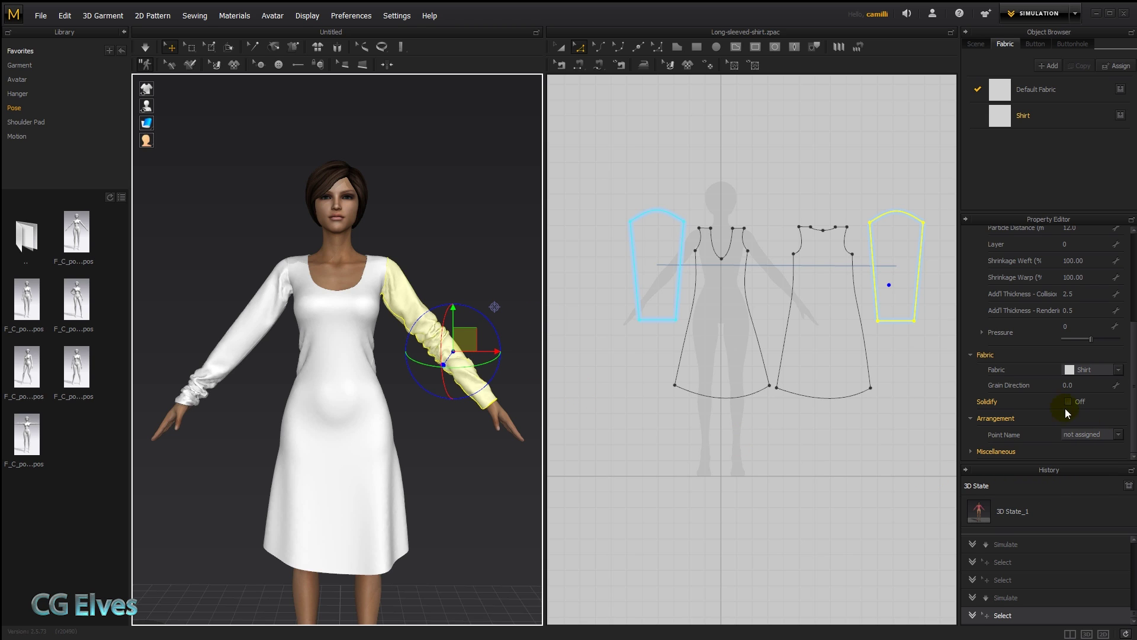
left_click(969, 469)
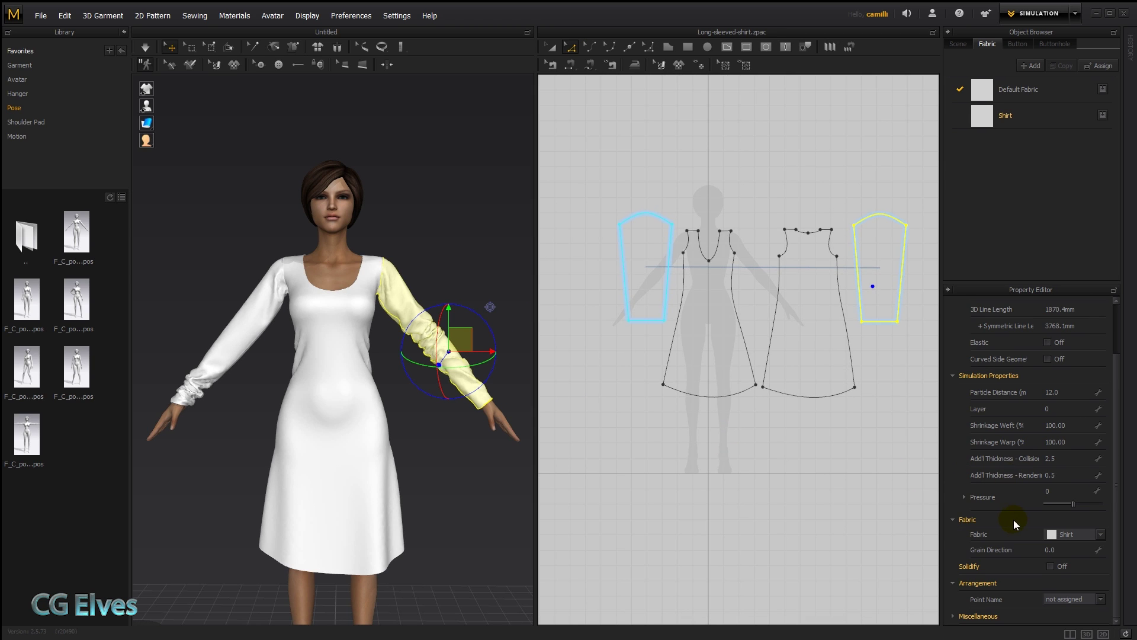
left_click(1052, 566)
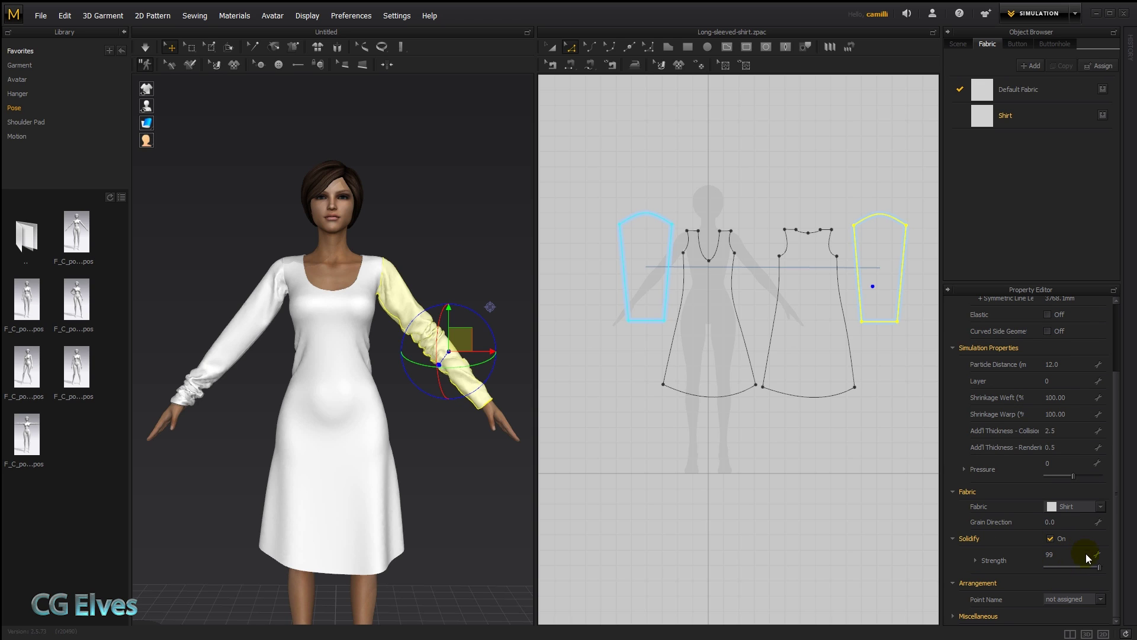
left_click(1100, 568)
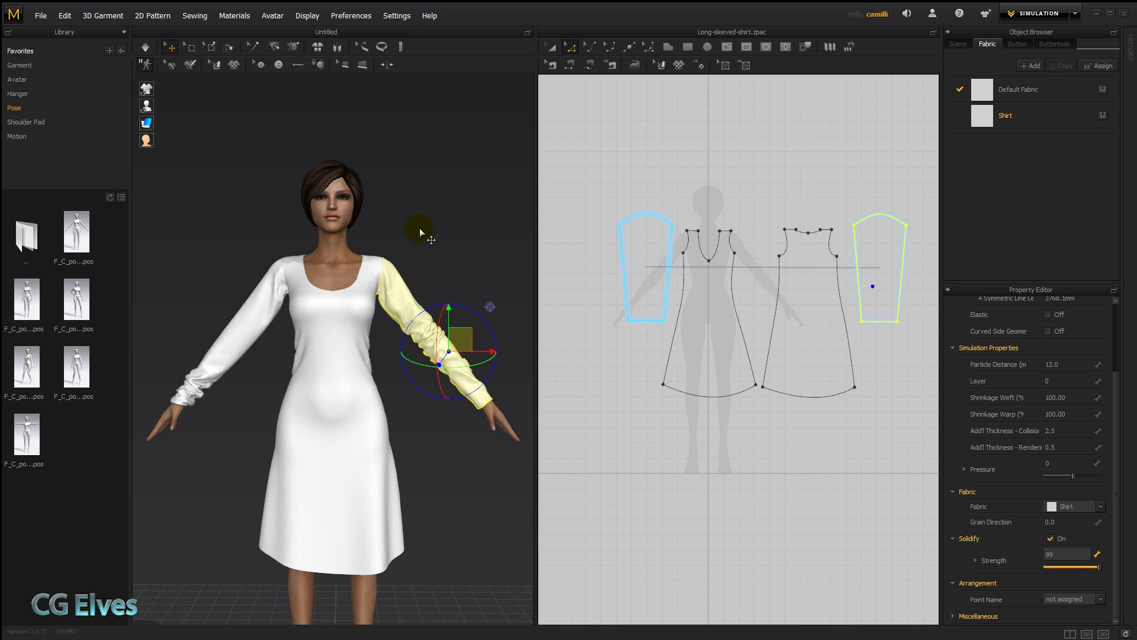
left_click(457, 279)
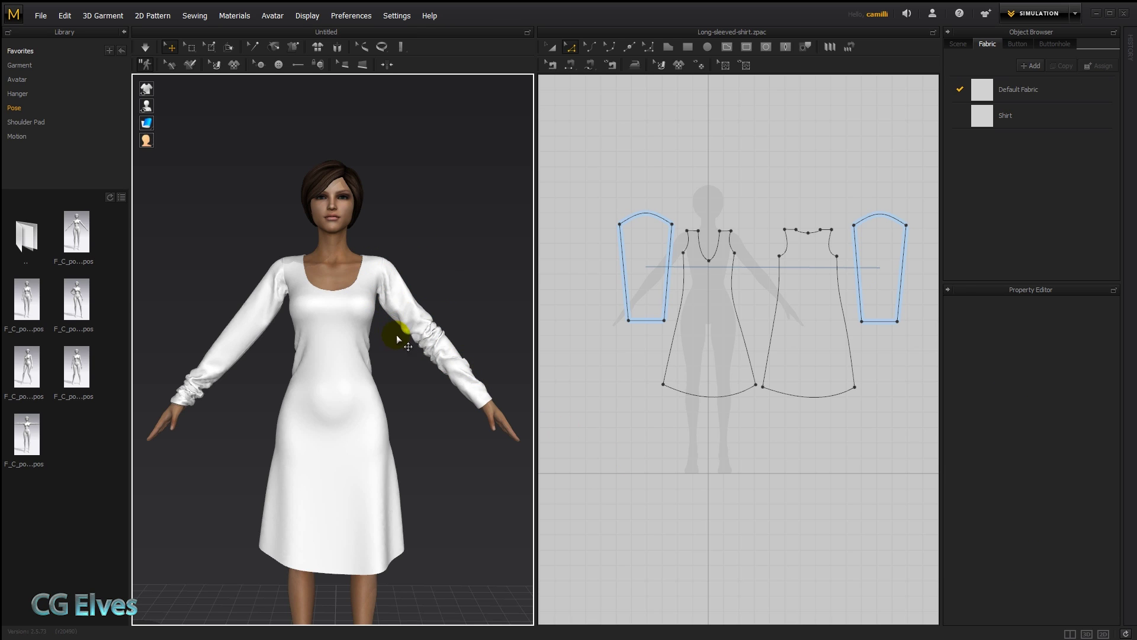
Start the simulation and tug on both sleeves to test how well the solidified wrinkles hold.
mouse_move(427, 343)
left_mouse_down()
mouse_move(431, 333)
mouse_move(479, 363)
left_mouse_up()
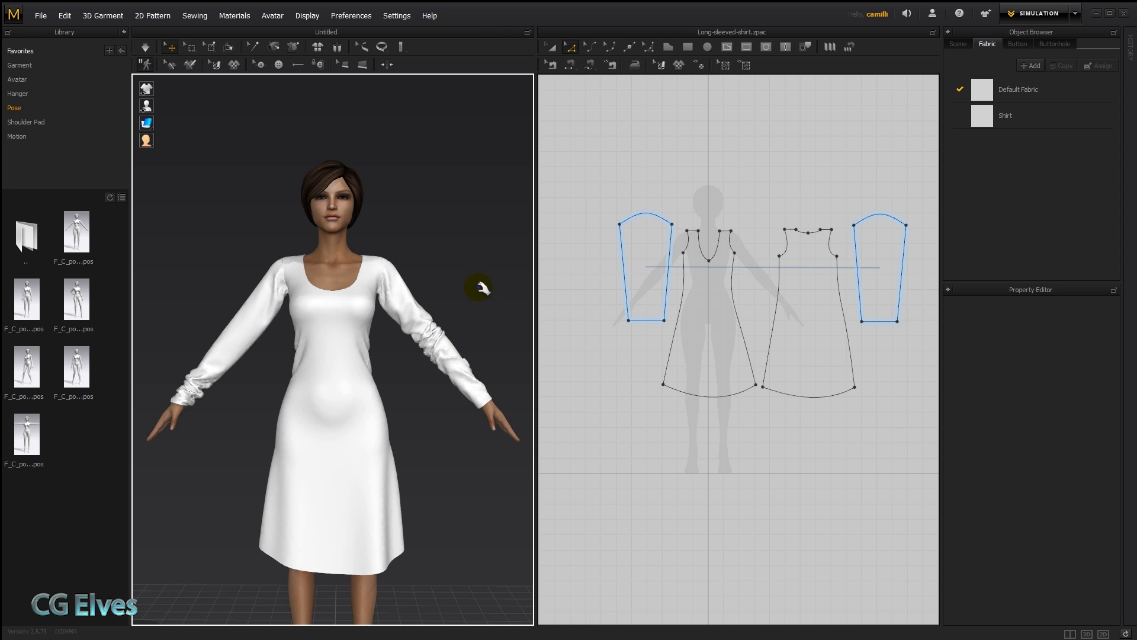
key("space")
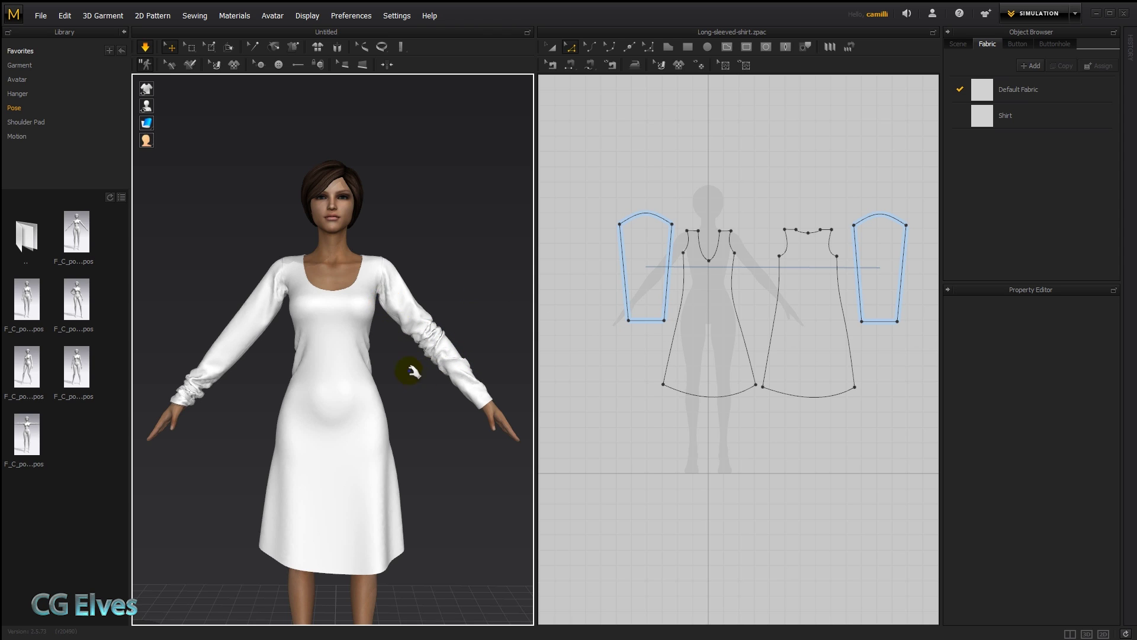
left_click(221, 350)
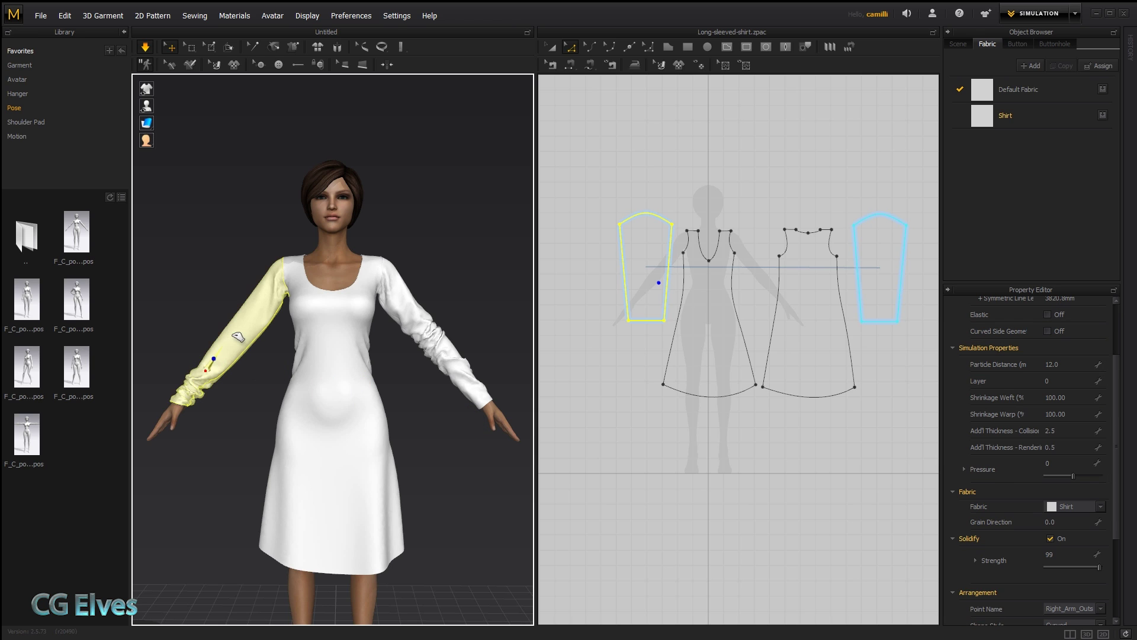
left_click_drag(232, 333, 233, 329)
left_click(251, 378)
left_click(438, 342)
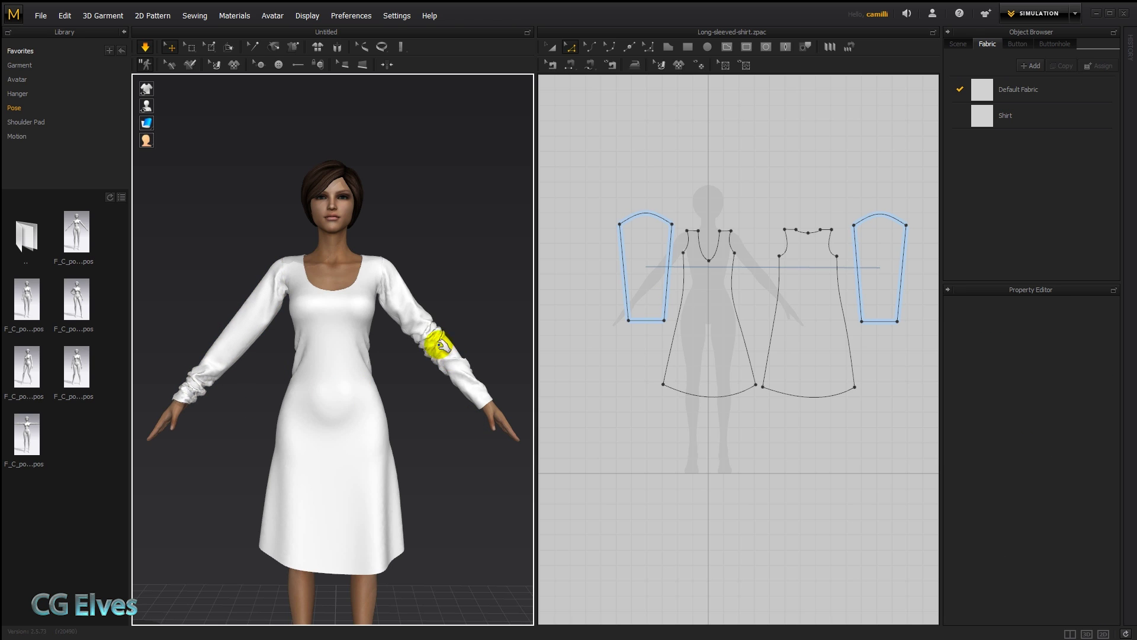
left_click(471, 301)
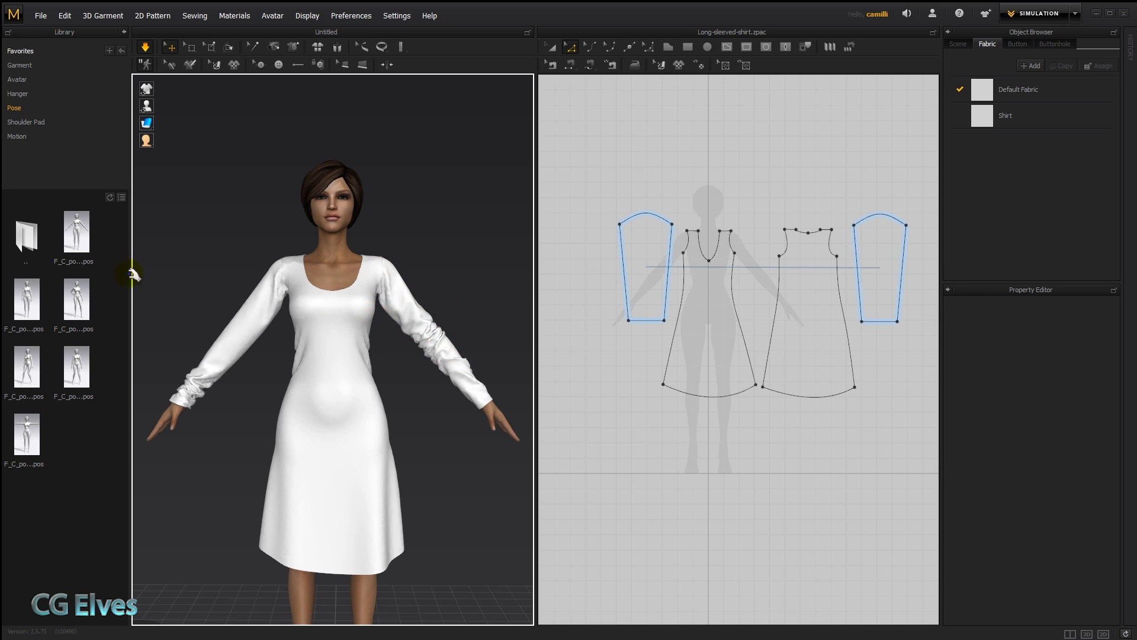
Apply the hand-on-hip pose to the avatar with the simulation running and inspect the wrinkles on both sleeves.
double_click(40, 359)
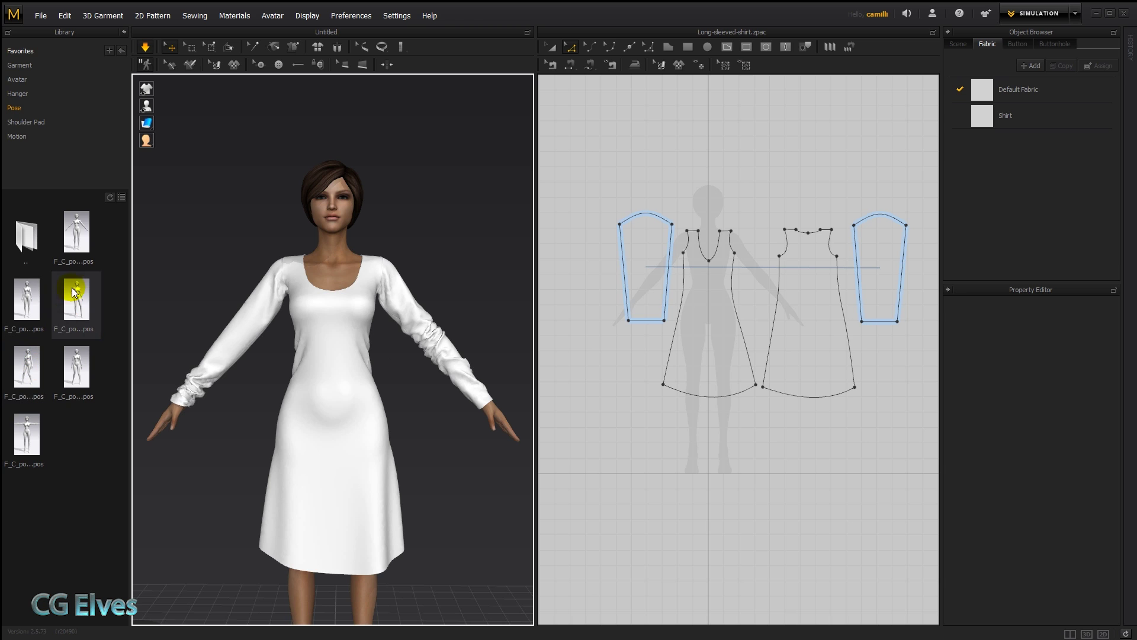
left_click(329, 267)
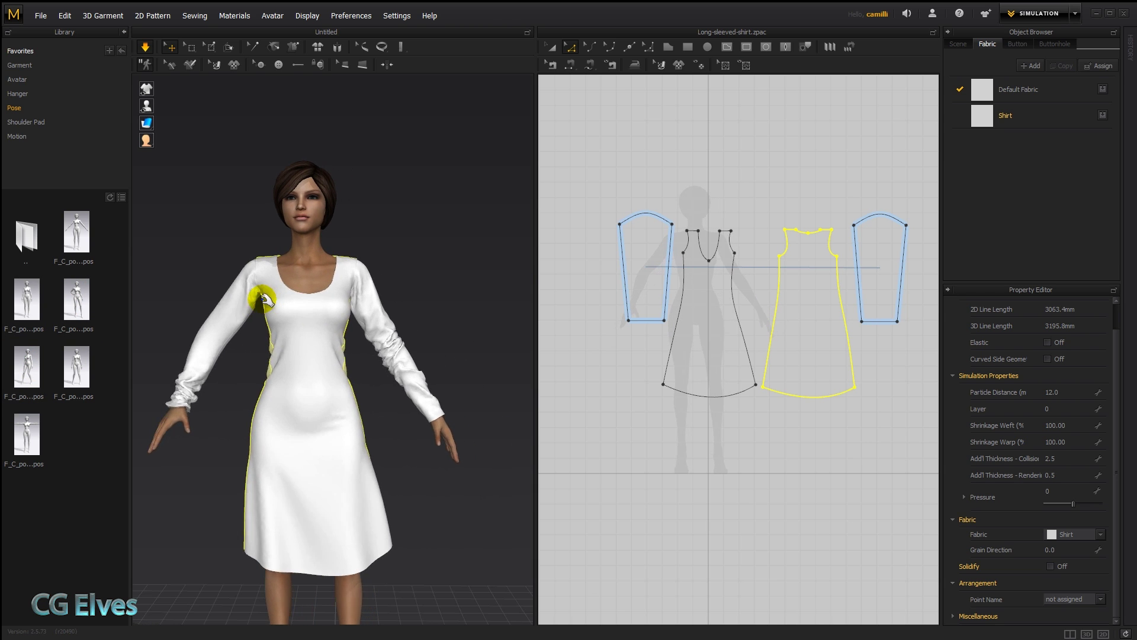
right_click_drag(462, 358, 380, 381)
scroll(376, 381, "up", 1)
scroll(381, 388, "up", 5)
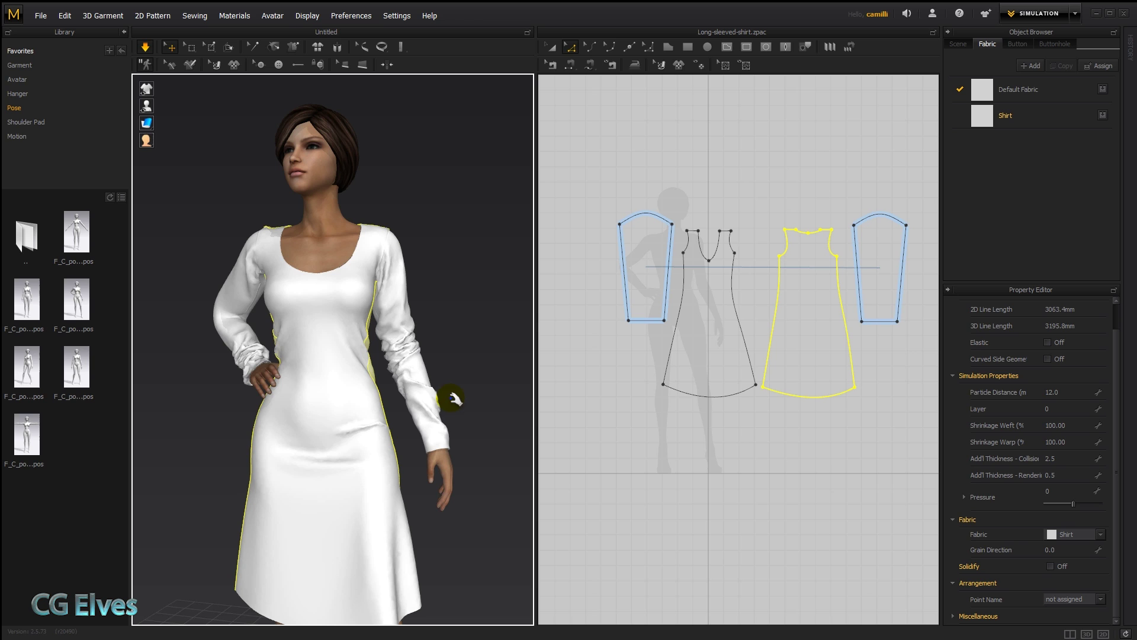
right_click_drag(371, 387, 414, 395)
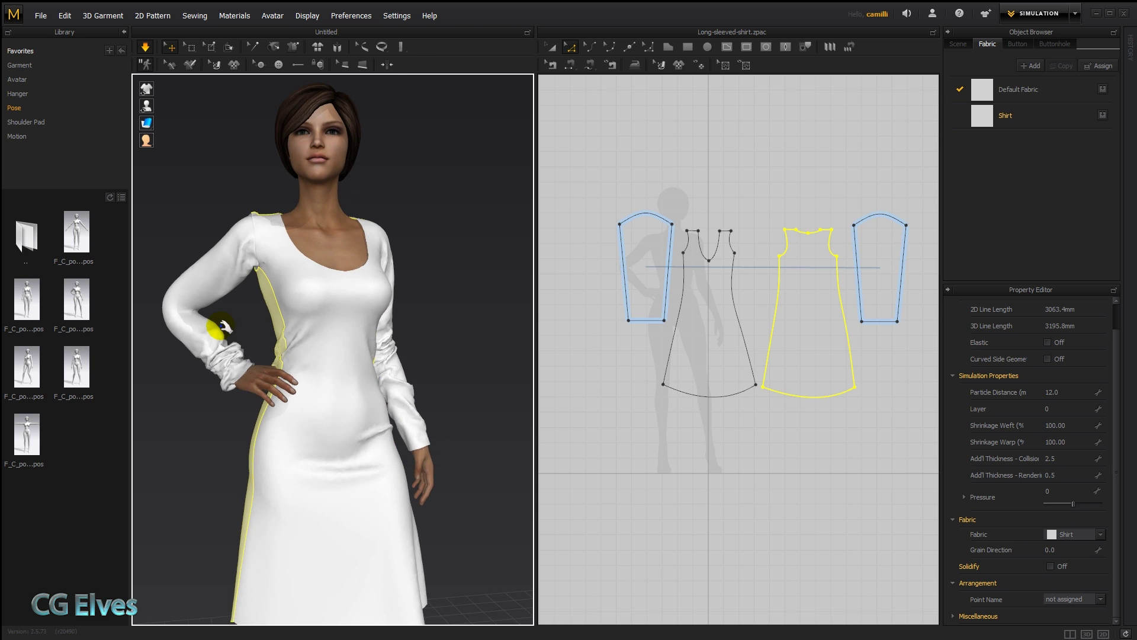
right_click_drag(331, 379, 292, 383)
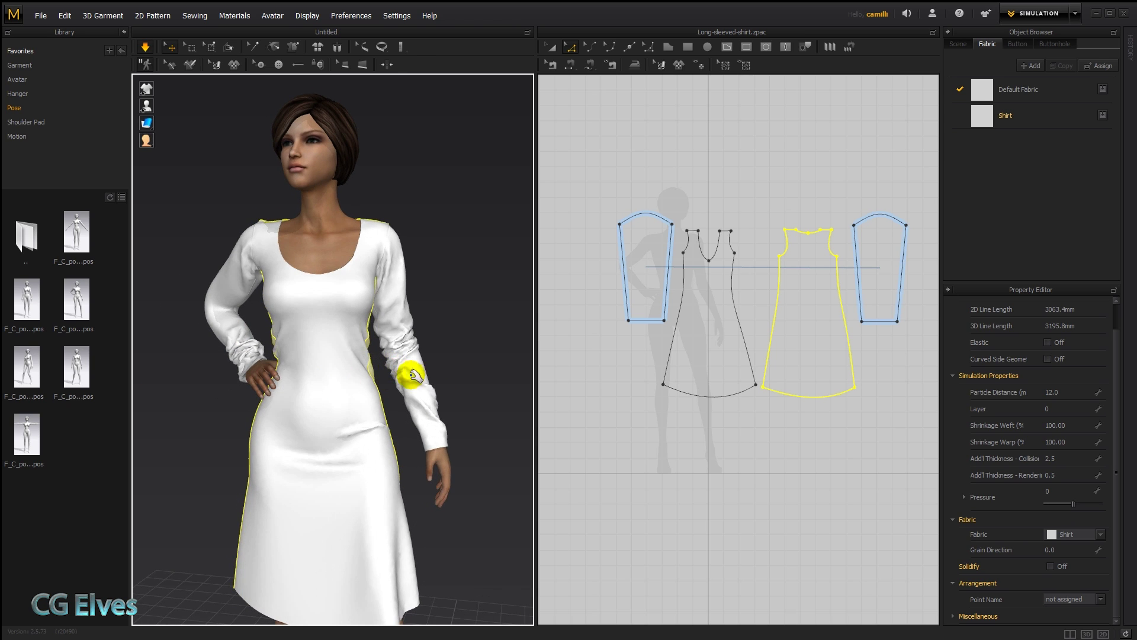
Lower the left sleeve's Solidify Strength to 53, and then to 17.
left_click(406, 303)
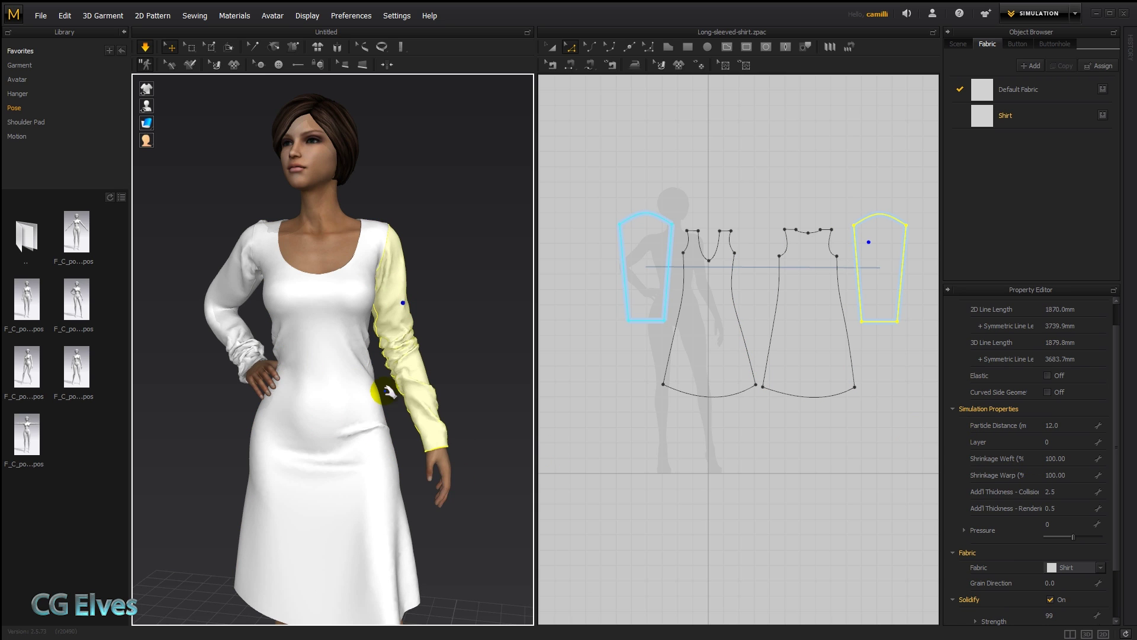
scroll(989, 516, "down", 3)
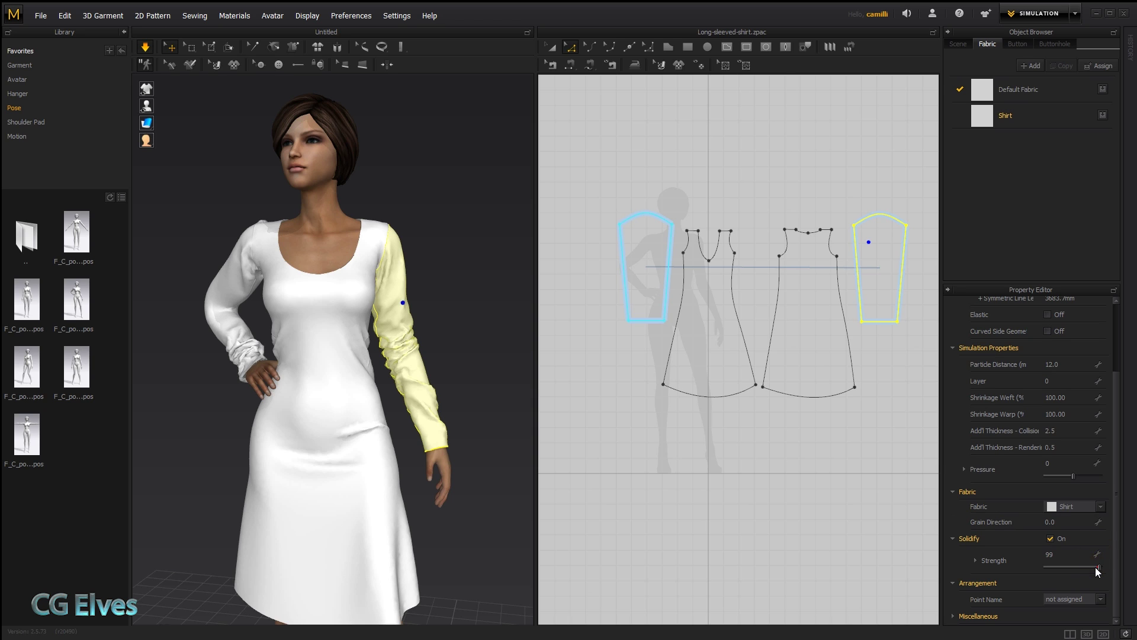
left_click_drag(1096, 566, 1073, 567)
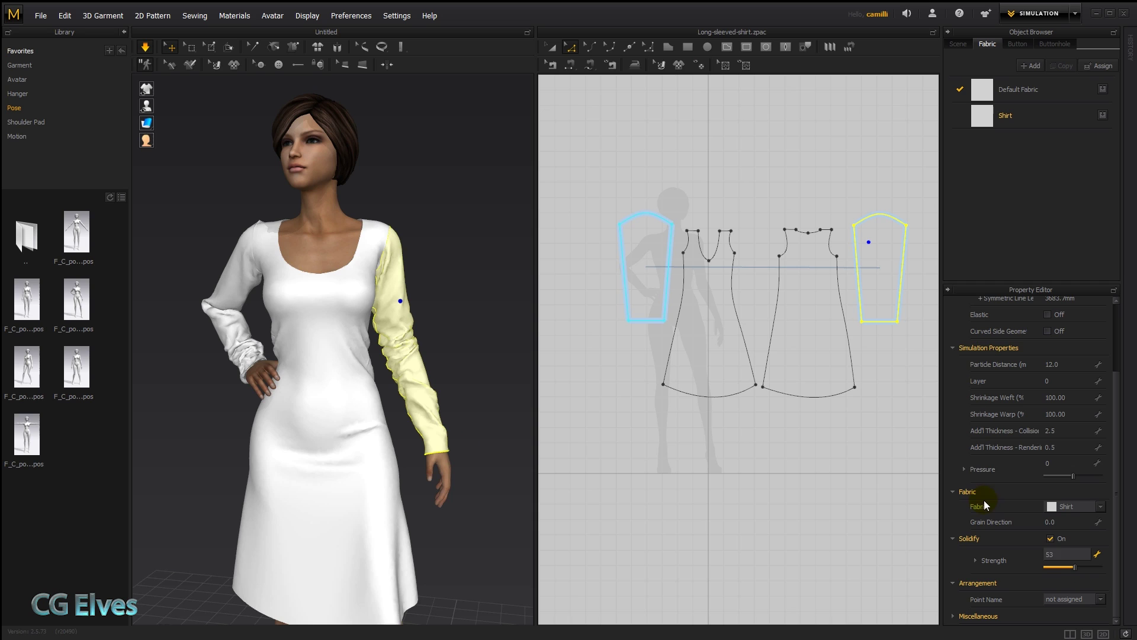
left_click_drag(1072, 570, 1054, 569)
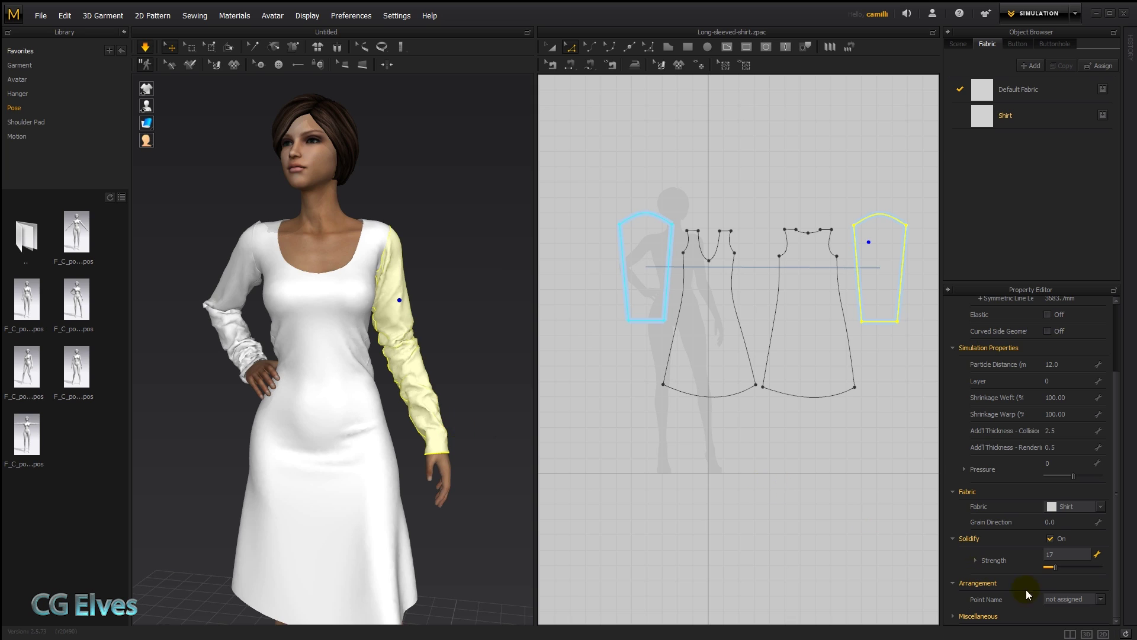
Turn off Solidify for the sleeve, put the avatar in the T-pose with arms outstretched, and stop the simulation.
left_click(1049, 539)
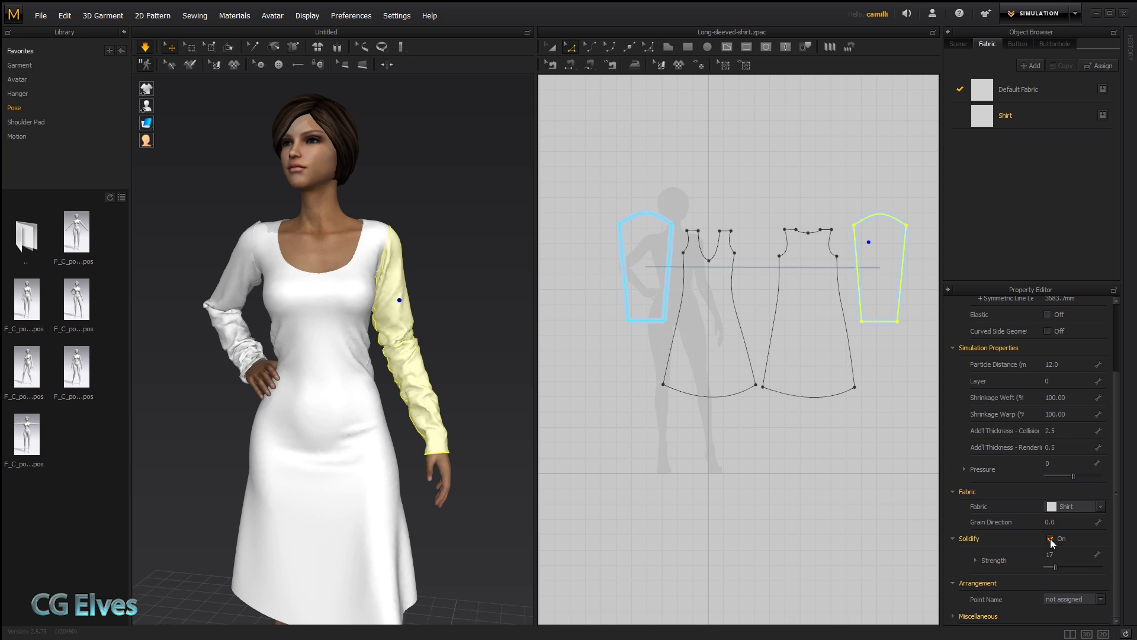
left_click(1049, 539)
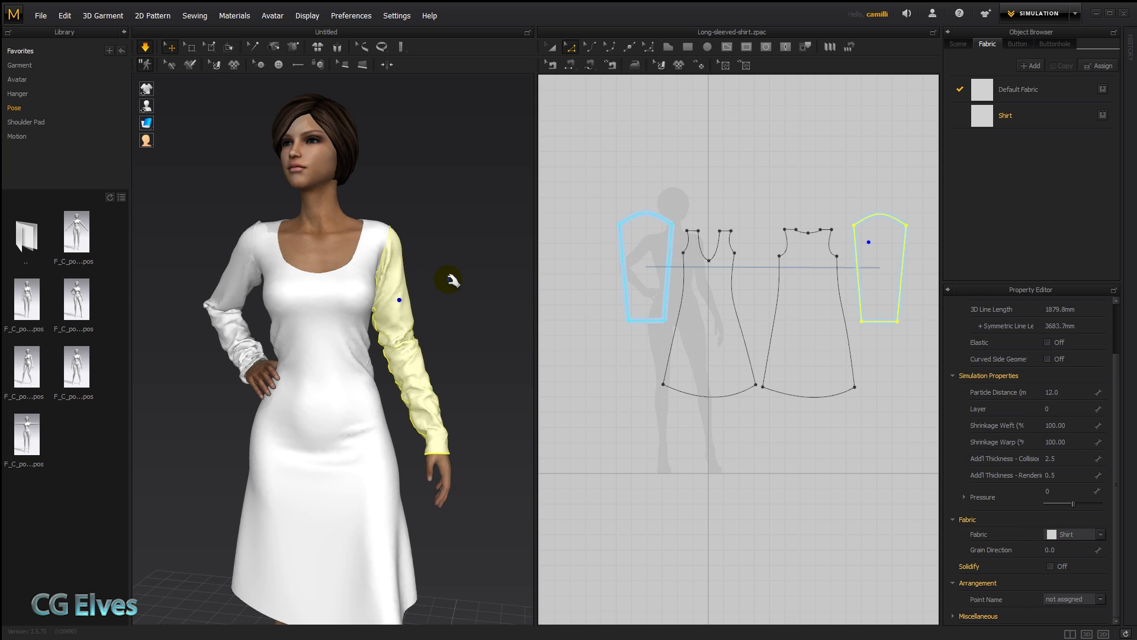
left_click(490, 369)
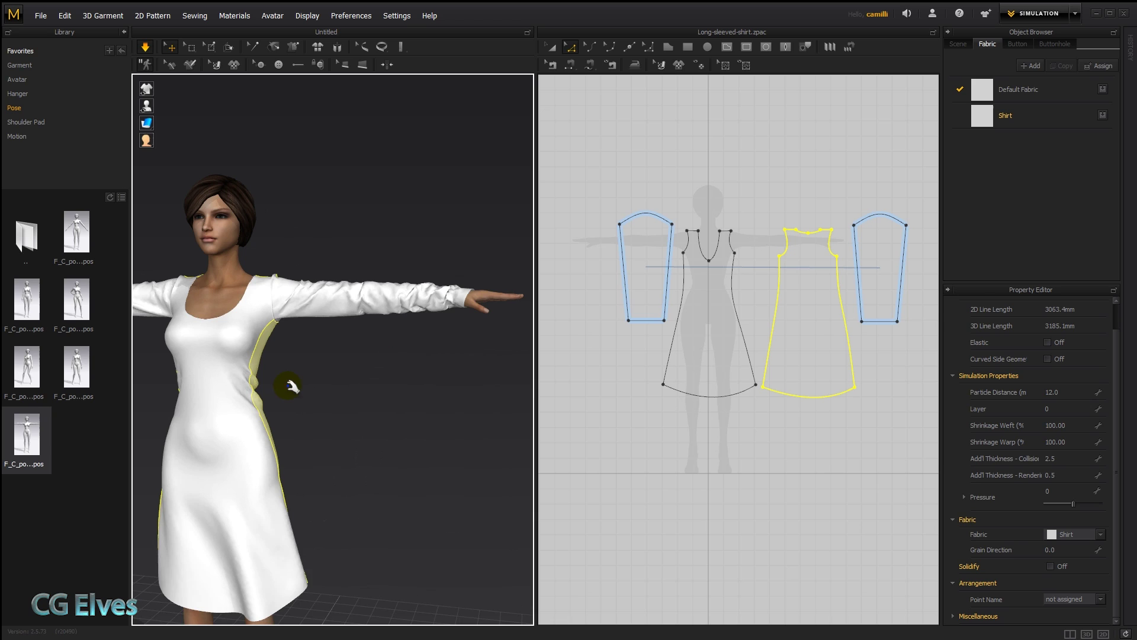
key("space")
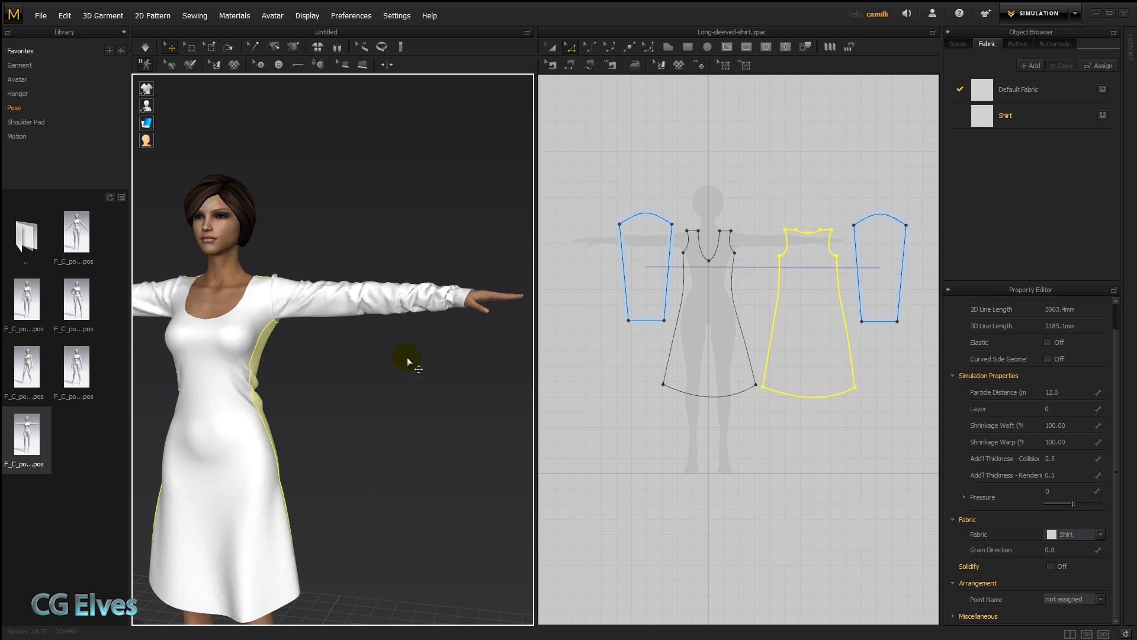
Undo the pose changes and simulations back to the wrinkled sleeve in the original arms-down pose.
key("ctrl+z")
key("ctrl+z")
key("ctrl+z")
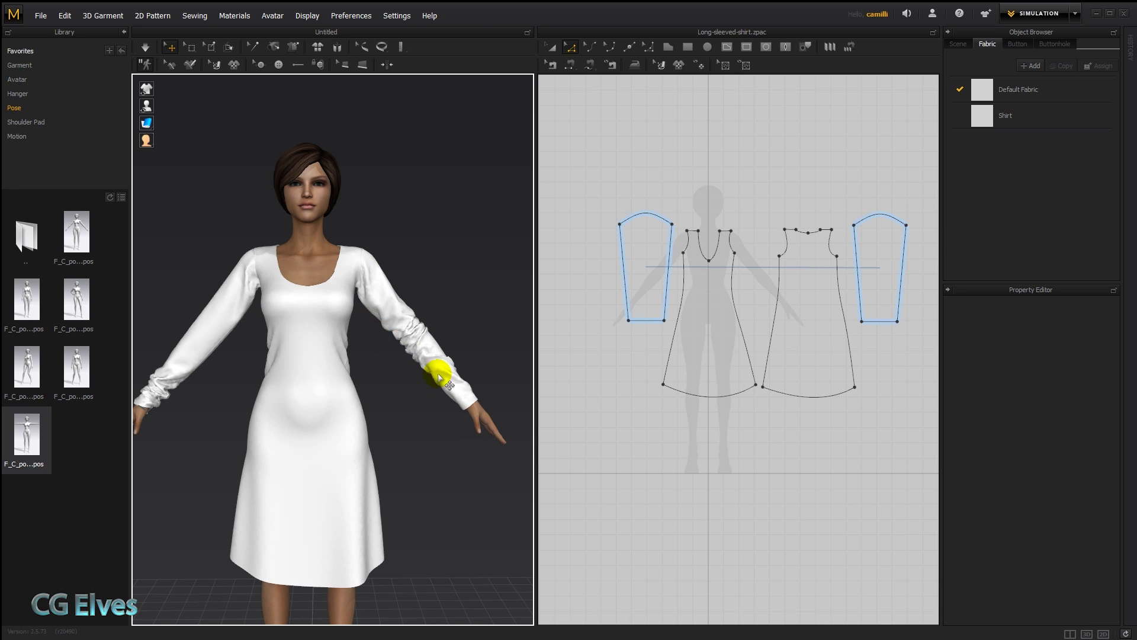
Enable Solidify on the wrinkled left sleeve with a Strength of 99 and deselect the pattern.
left_click(382, 311)
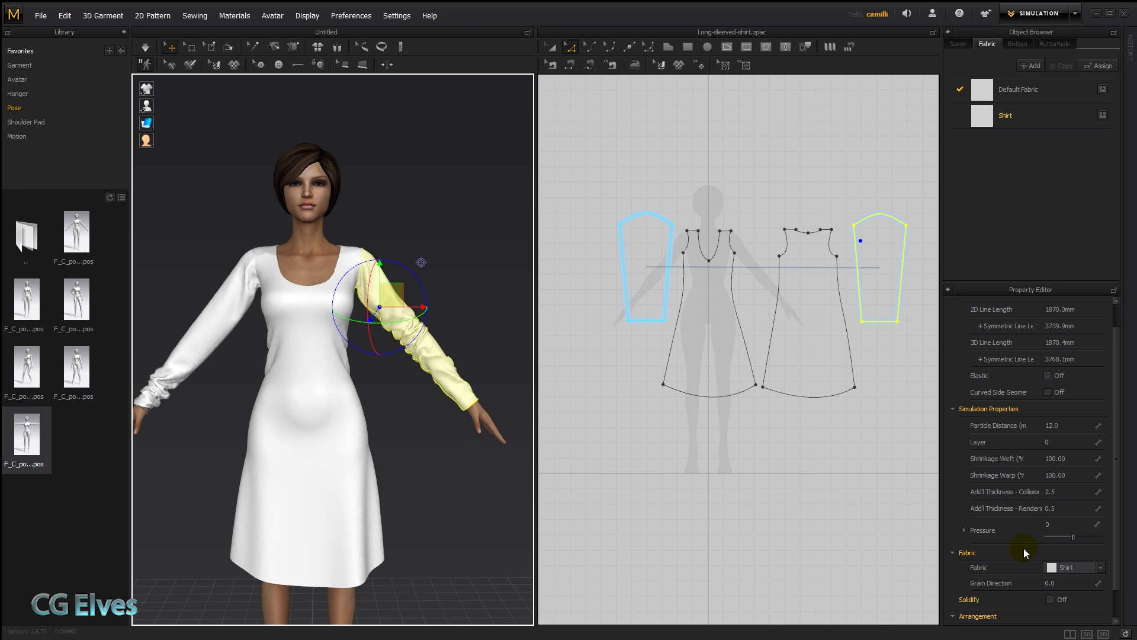
left_click(1050, 599)
scroll(1066, 599, "down", 1)
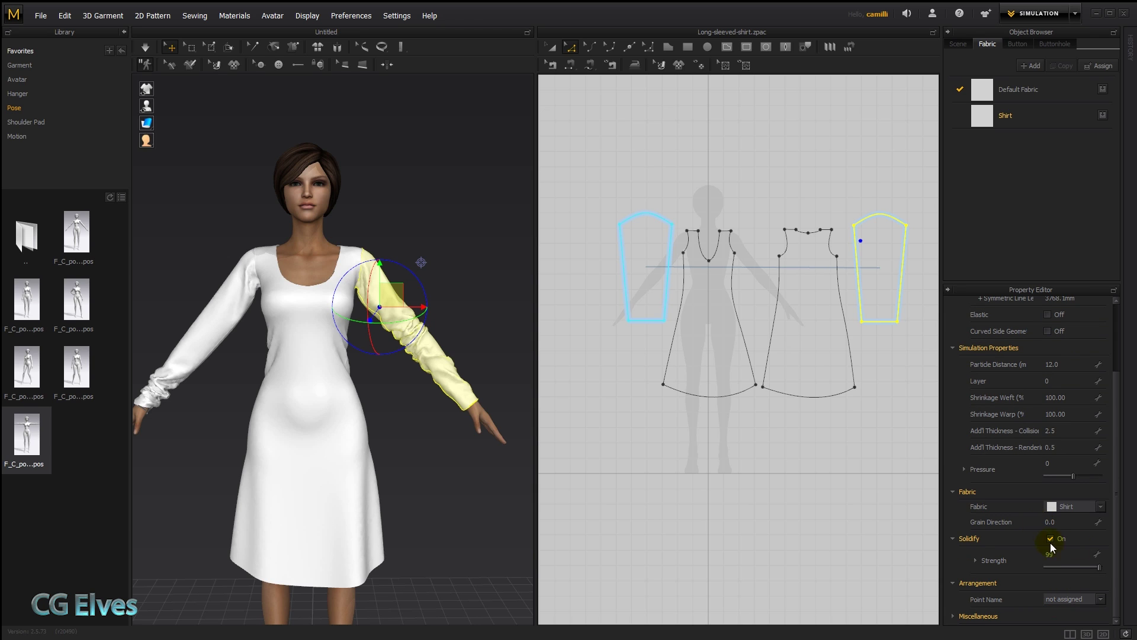
left_click(163, 276)
Pull the avatar's right sleeve up along the forearm in the running simulation to bunch its fabric into folds.
left_click(202, 323)
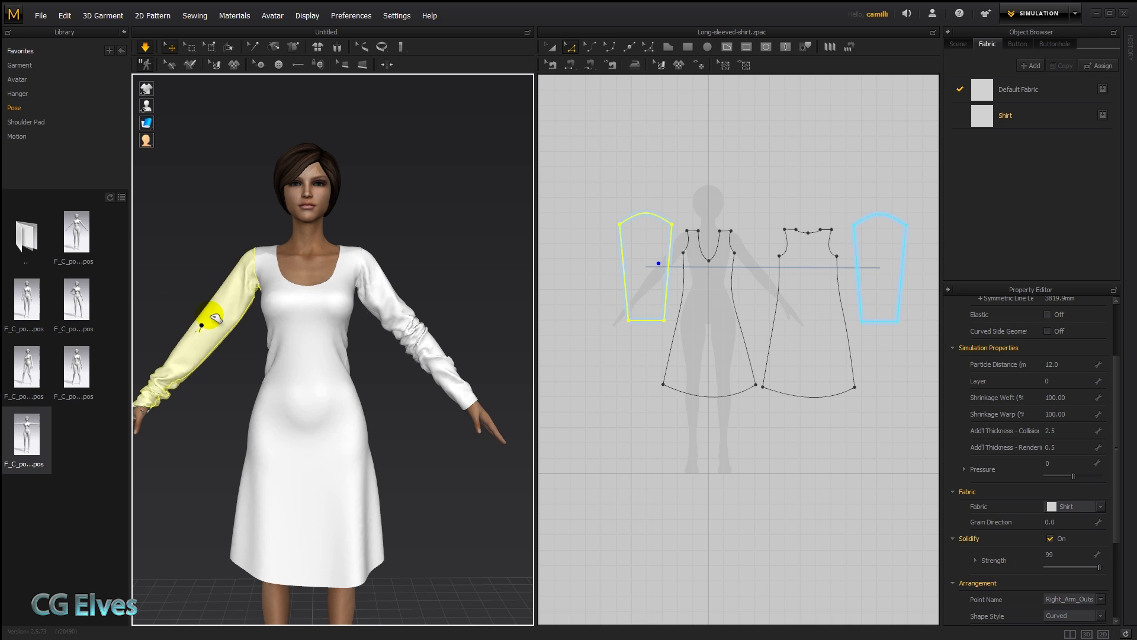
left_click_drag(211, 314, 225, 292)
left_click_drag(192, 349, 245, 274)
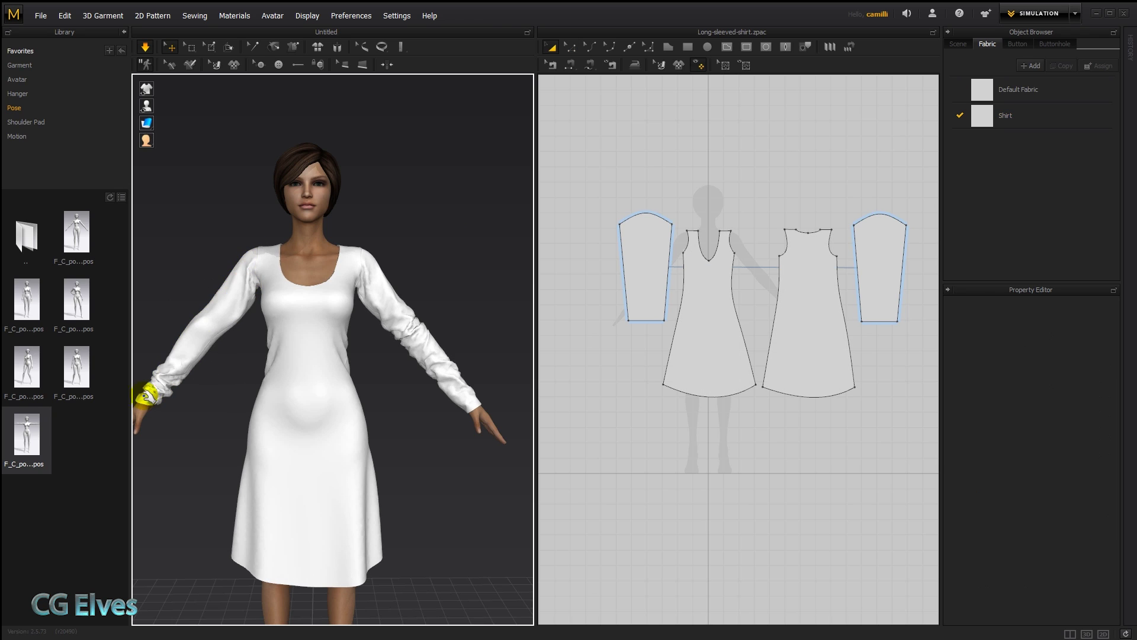
key("space")
left_click(210, 357)
left_click_drag(197, 337, 162, 309)
left_click_drag(206, 346, 239, 387)
left_click(208, 429)
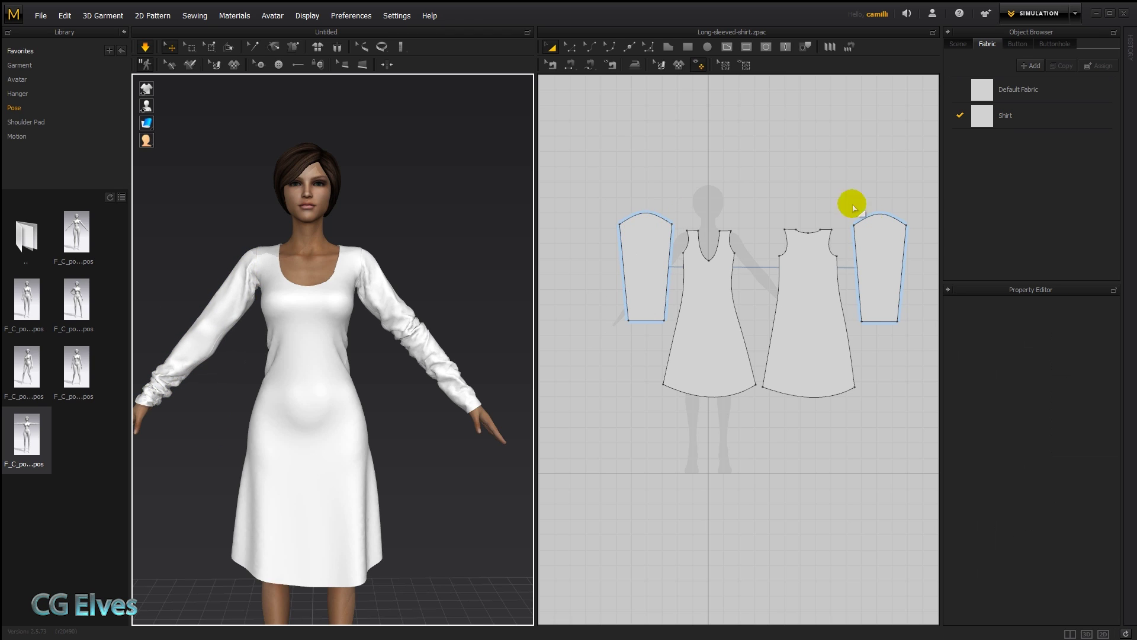
Stop the simulation, unlink the two sleeve patterns, and turn off Solidify for the avatar's right sleeve only.
left_click(650, 247)
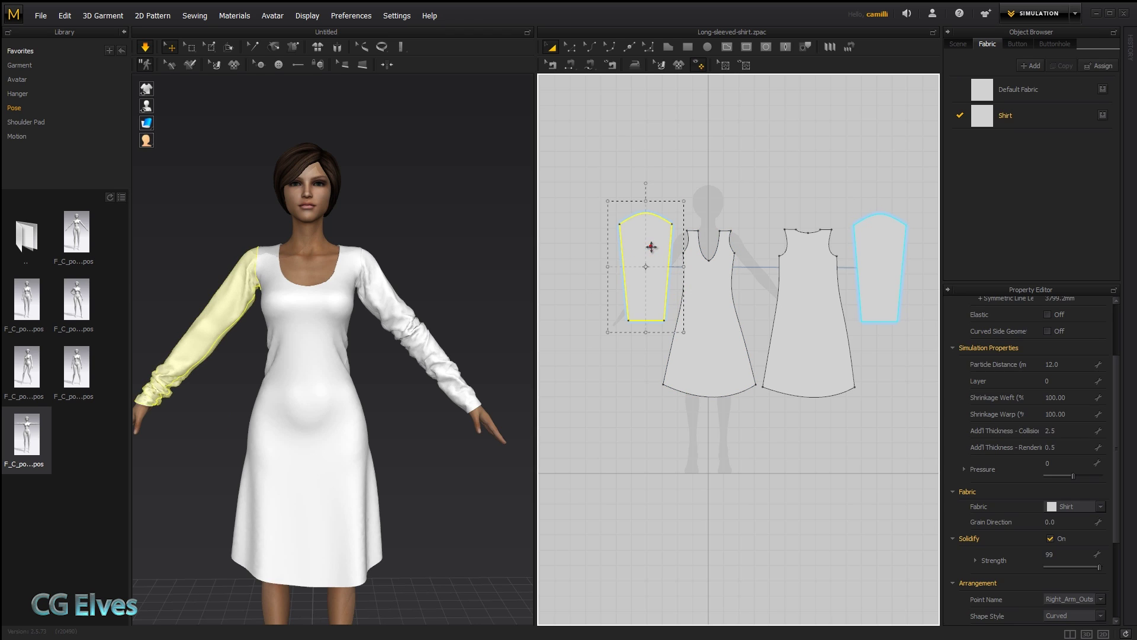
left_click(879, 250)
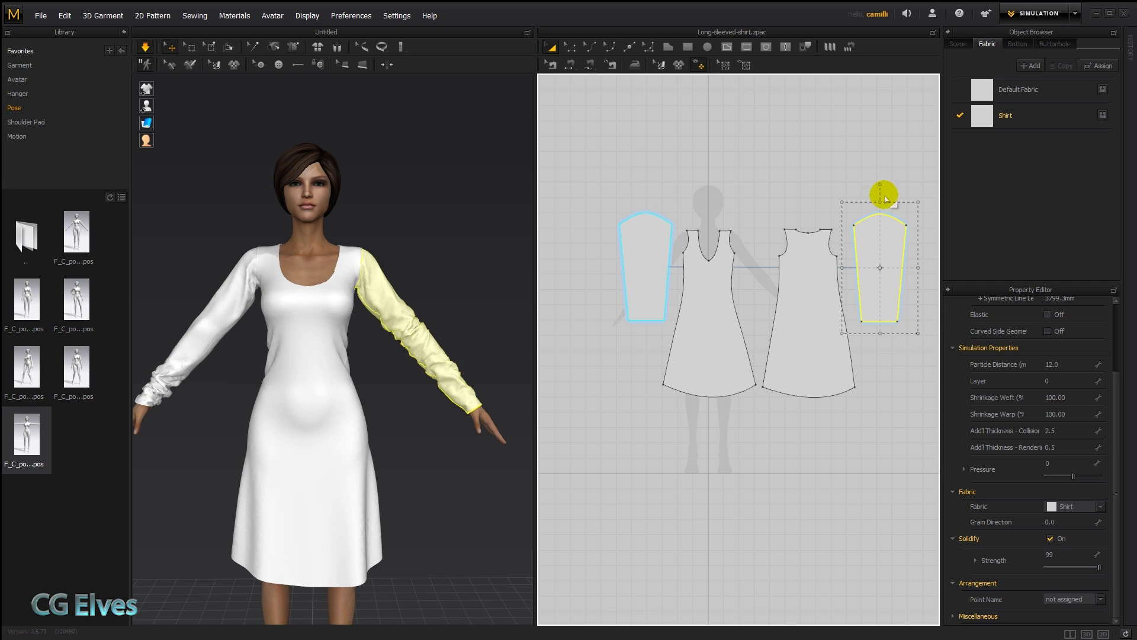
left_click(639, 271)
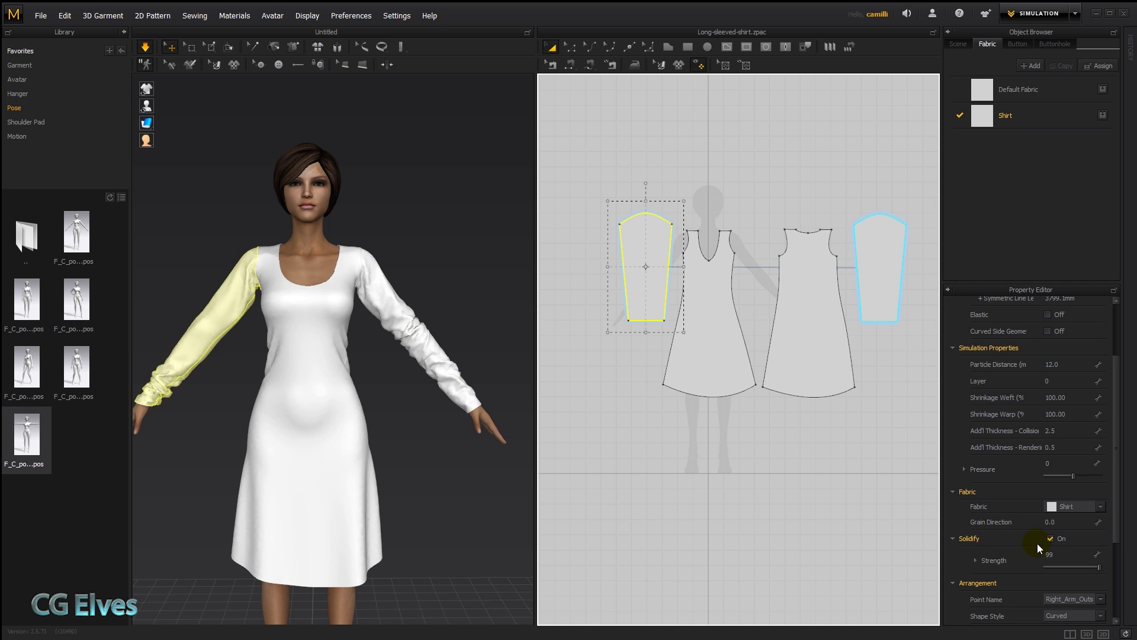
key("space")
right_click(650, 229)
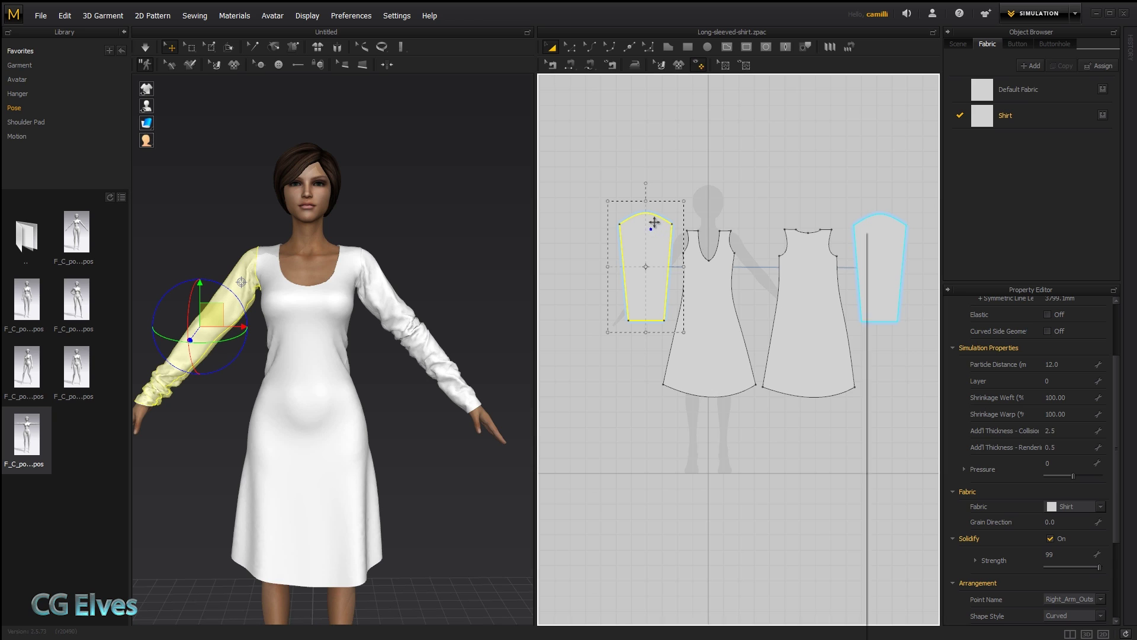
right_click(654, 222)
left_click(687, 376)
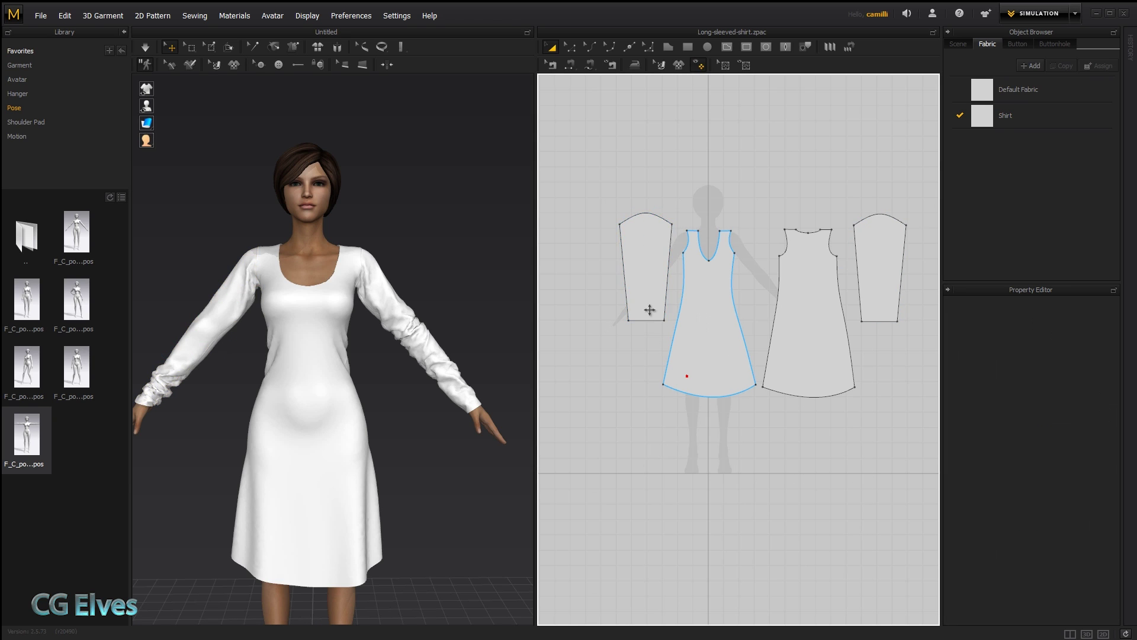
left_click(649, 288)
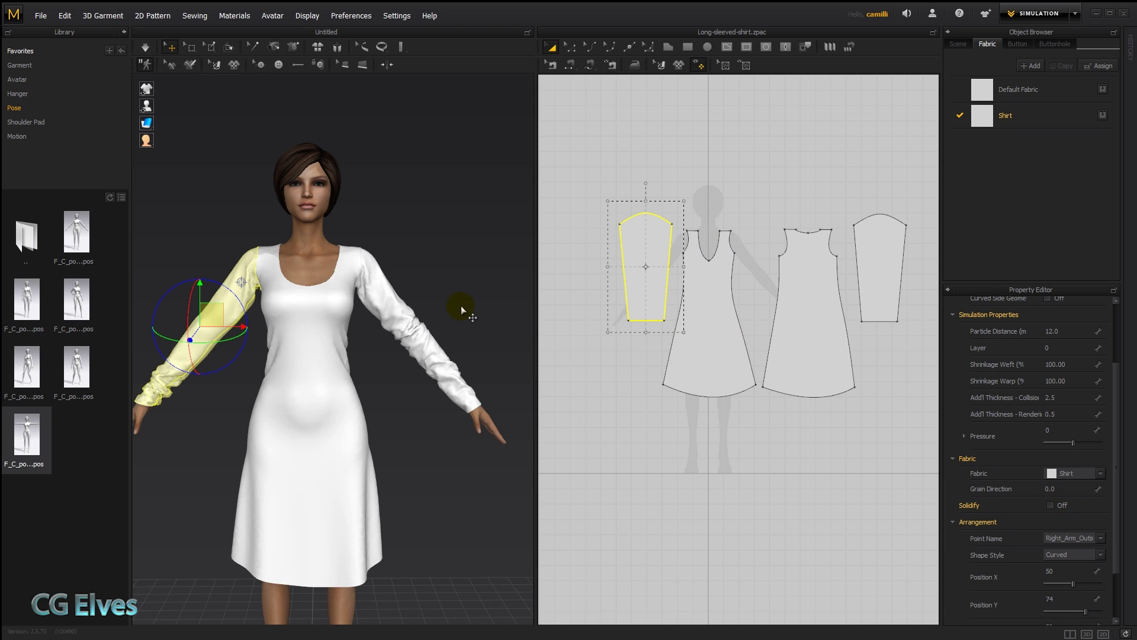
Run the simulation and pull the avatar's right sleeve at the forearm to reshape its bunched folds.
left_click(454, 283)
key("space")
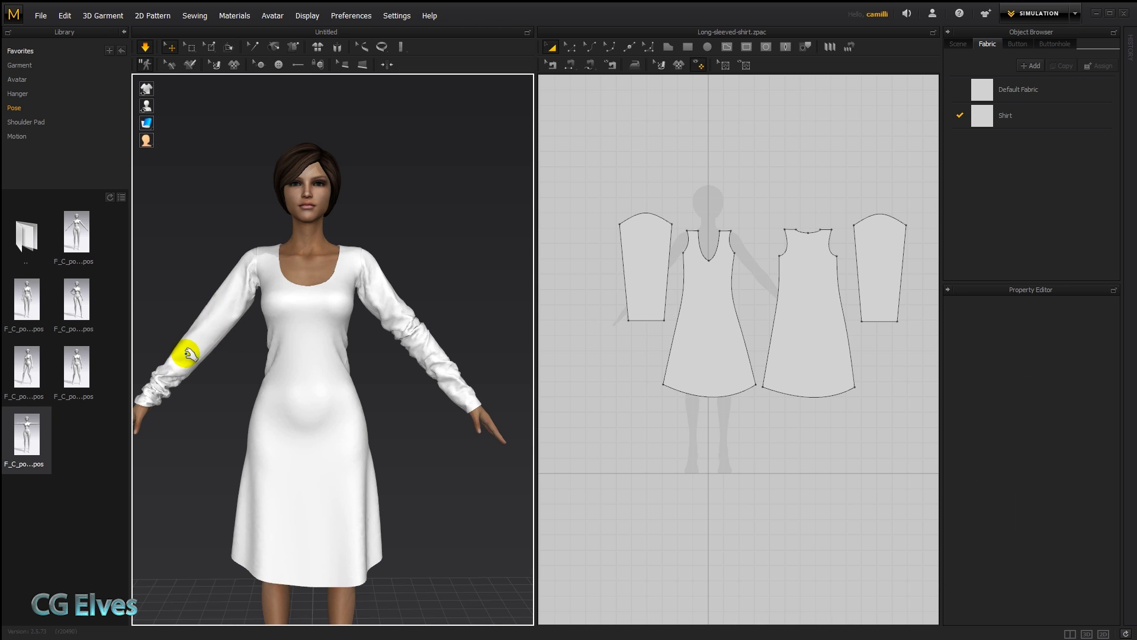
mouse_move(186, 353)
left_mouse_down()
mouse_move(191, 321)
mouse_move(234, 361)
left_mouse_up()
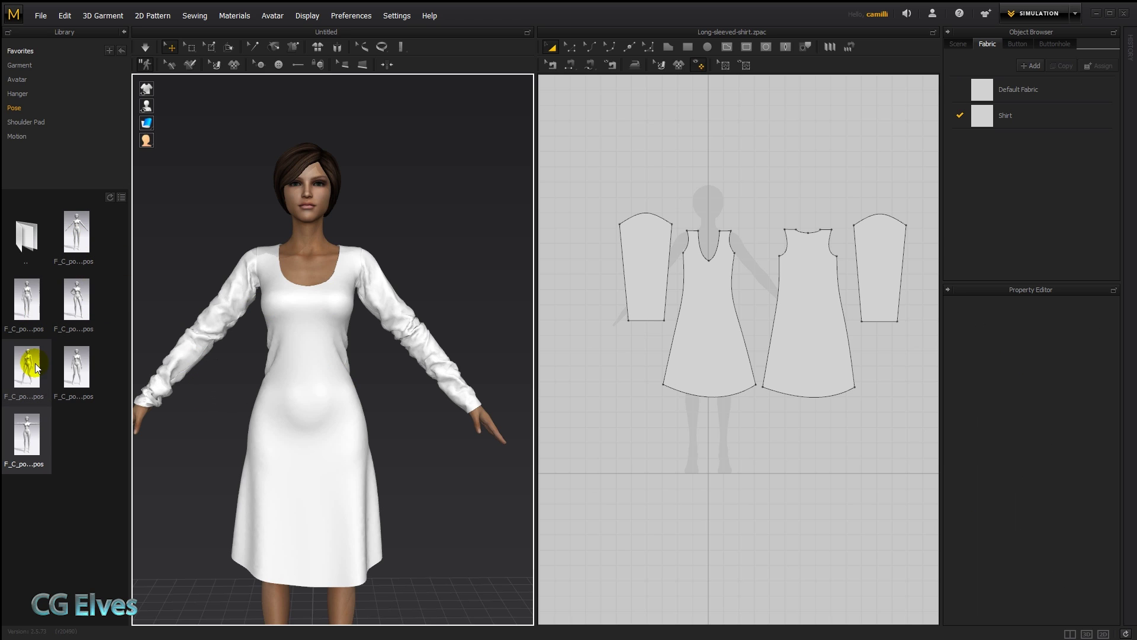
Select the solidified sleeve on the avatar's left arm, put the avatar in the T-pose, and simulate the dress.
left_click_drag(30, 438, 314, 276)
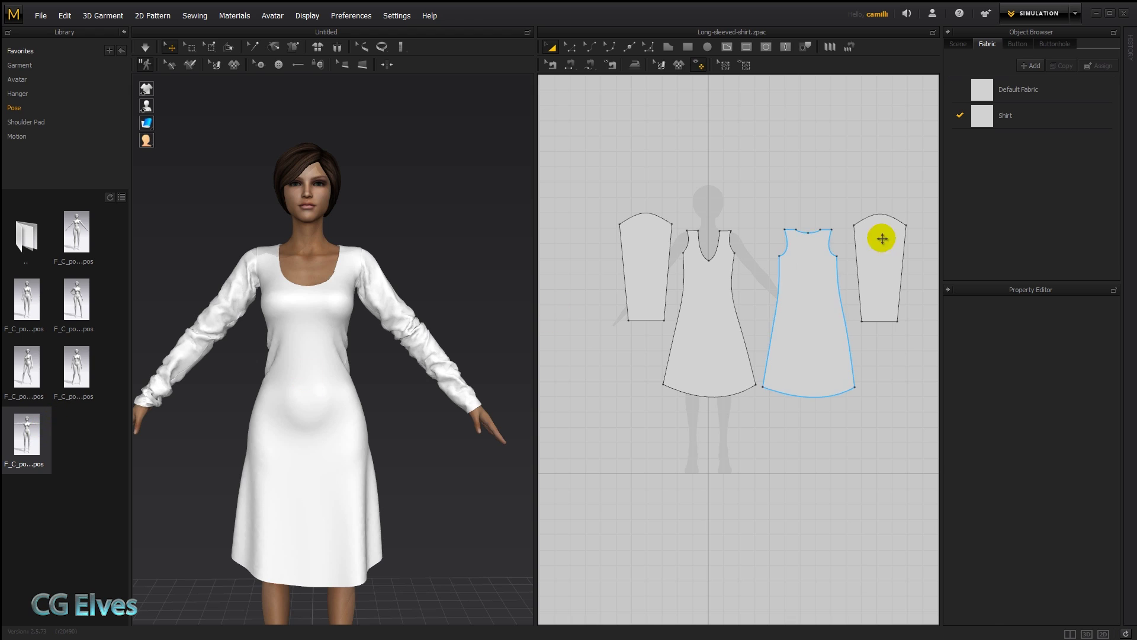
left_click(895, 253)
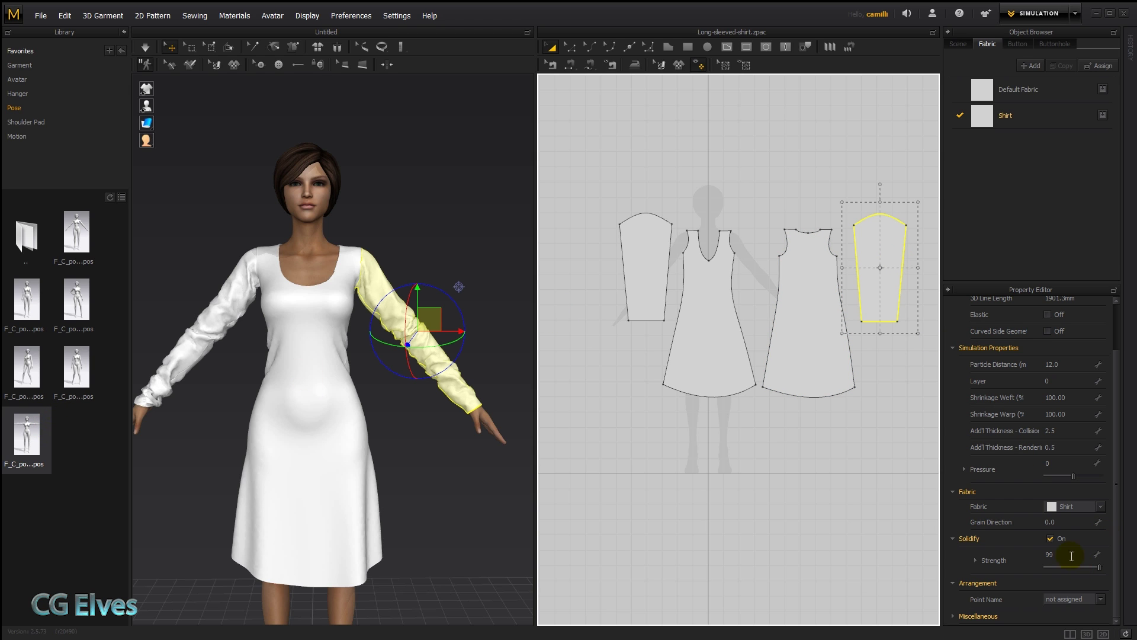
left_click_drag(34, 447, 48, 414)
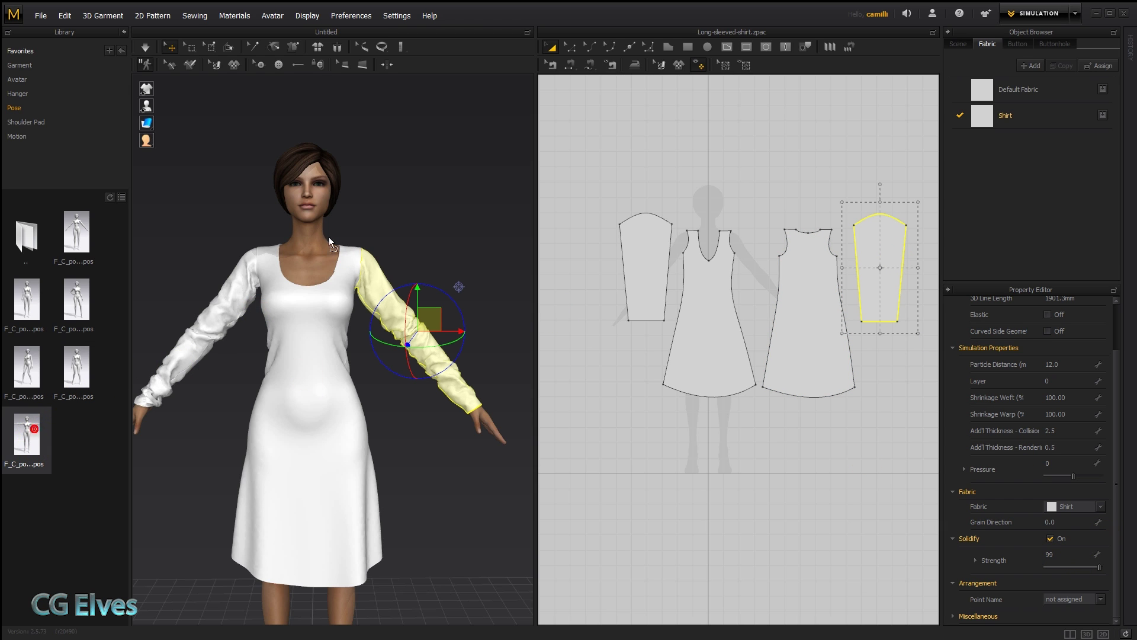
left_click_drag(329, 236, 320, 239)
scroll(325, 255, "down", 5)
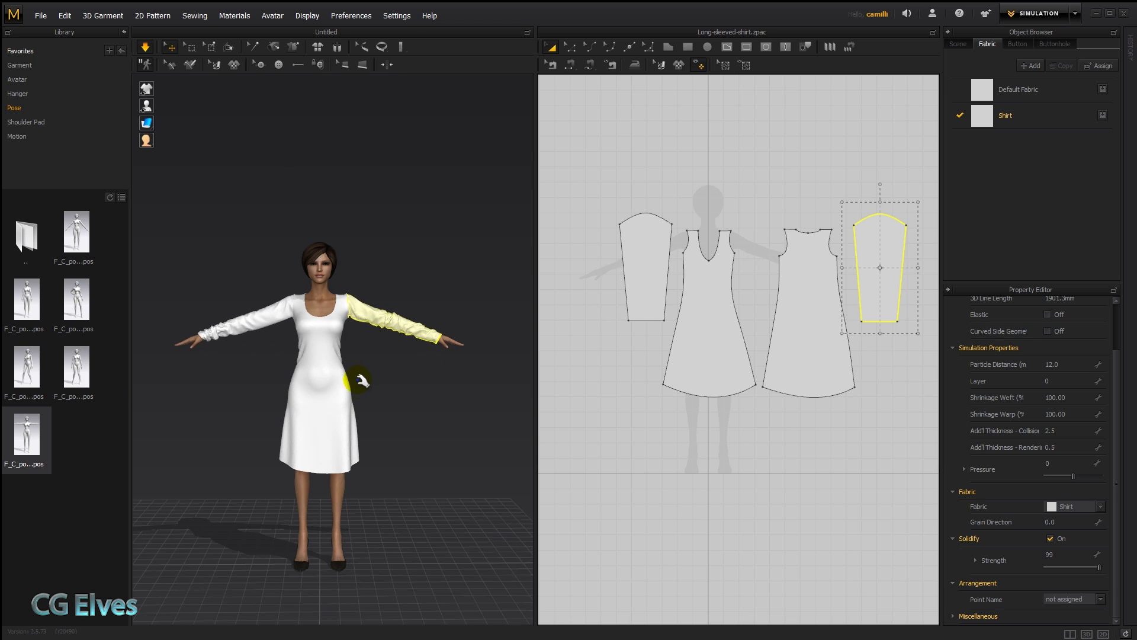
scroll(264, 330, "up", 3)
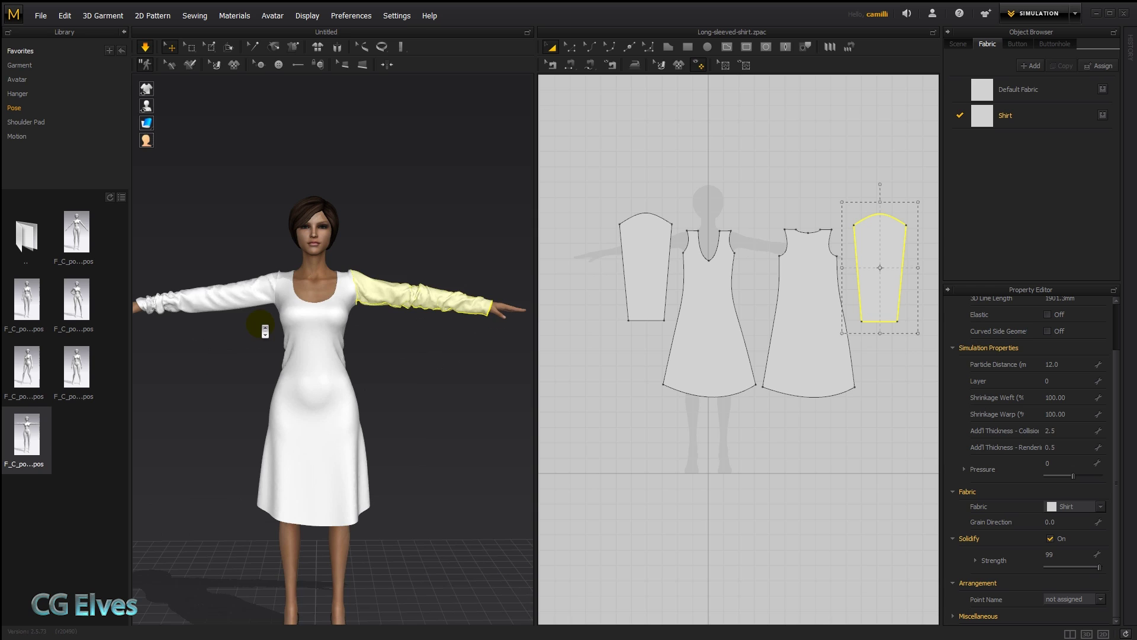
middle_click_drag(273, 338, 294, 332)
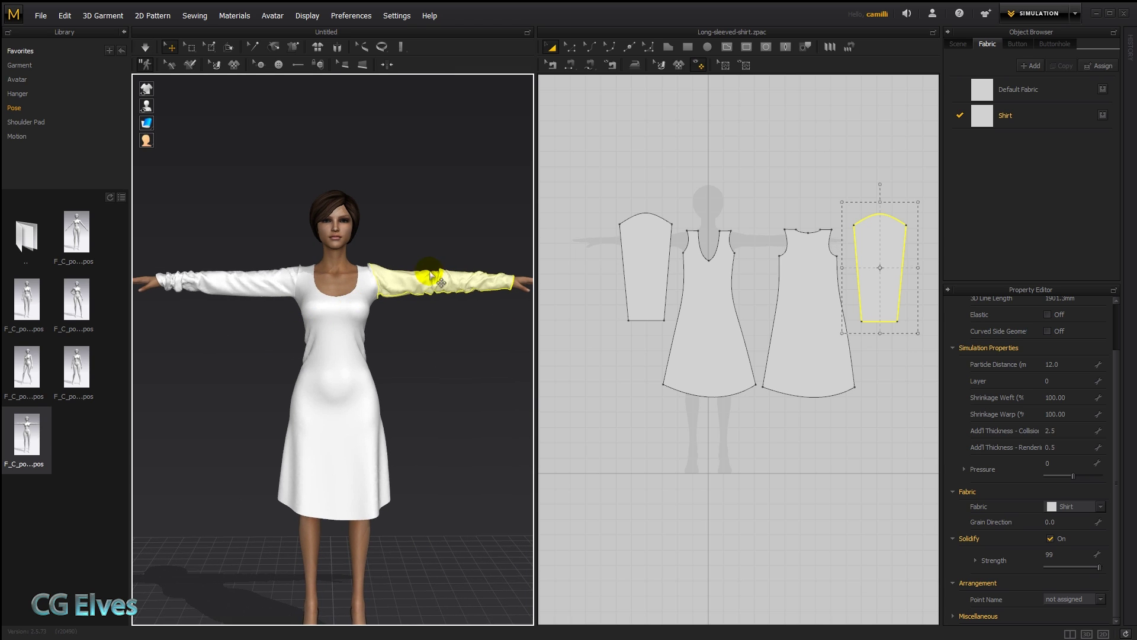
Compare the wrinkles on both sleeves in the T-pose and check the left sleeve's Solidify settings.
left_click(379, 284)
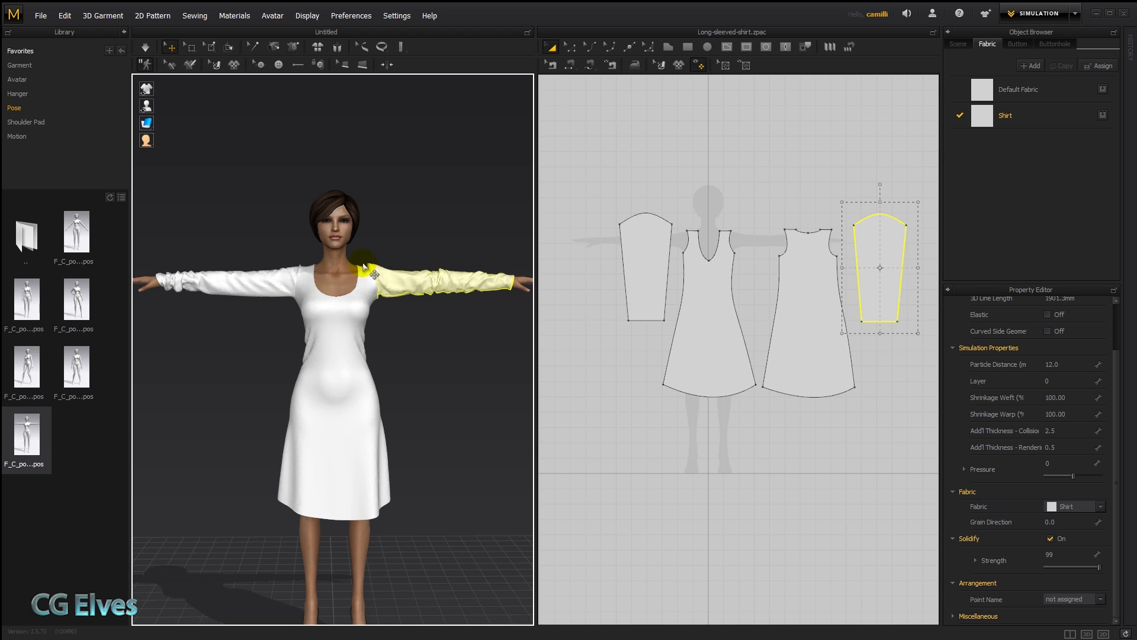
left_click(229, 304)
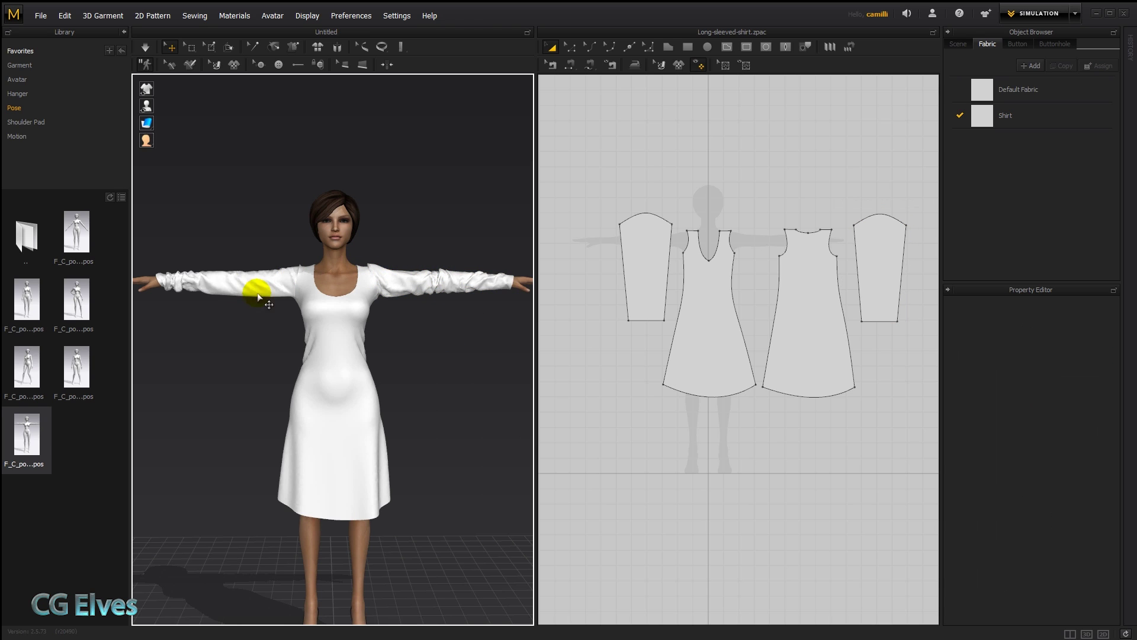
left_click(415, 281)
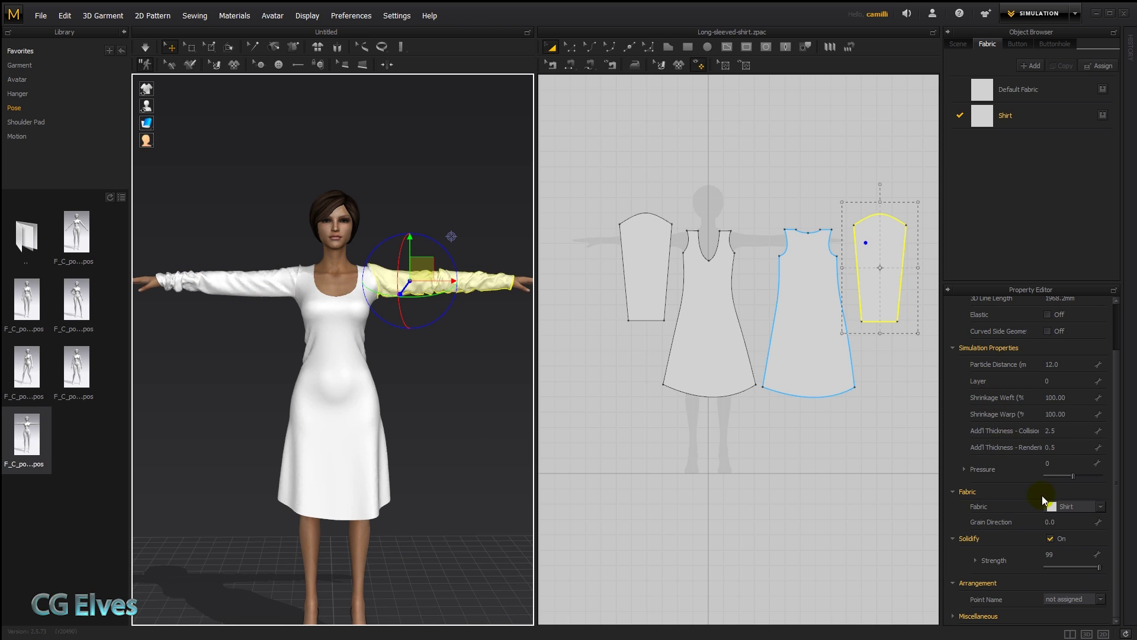
left_click(429, 428)
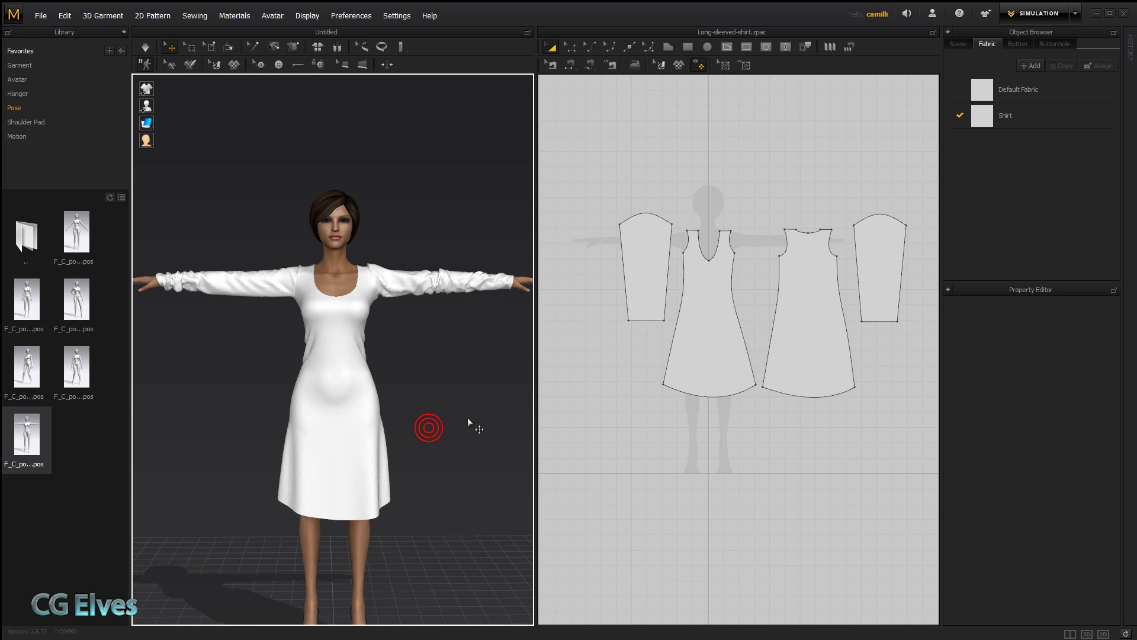
key("space")
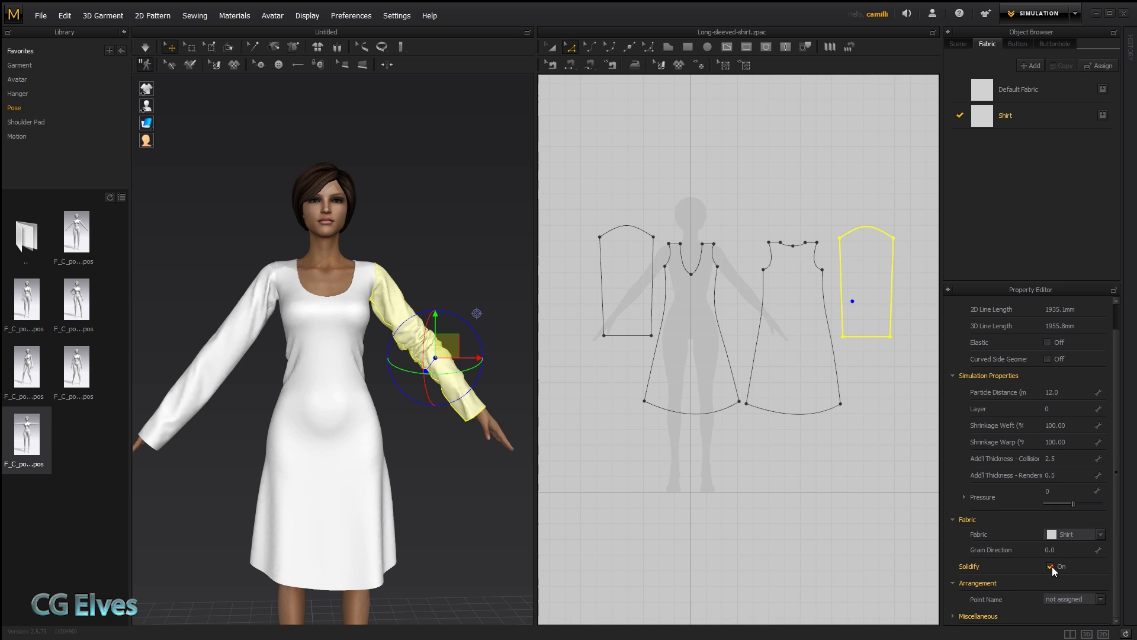
Enable Solidify with Strength 99 on the wrinkled left sleeve and apply the D_Cotton preset to the Shirt fabric while simulating.
left_click(1051, 566)
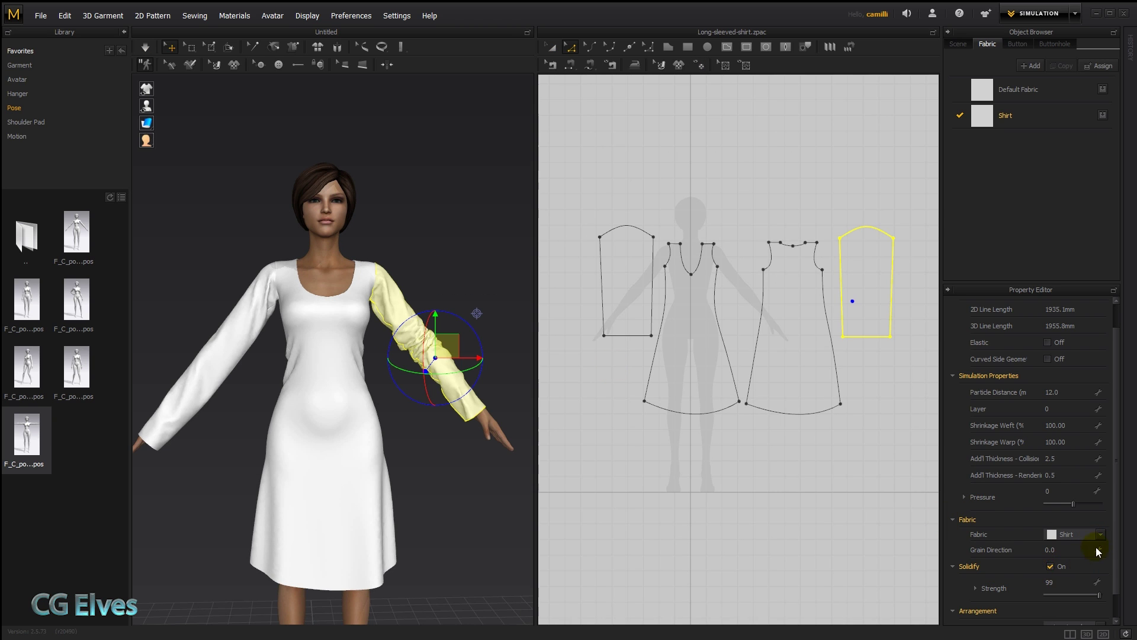
left_click(1001, 120)
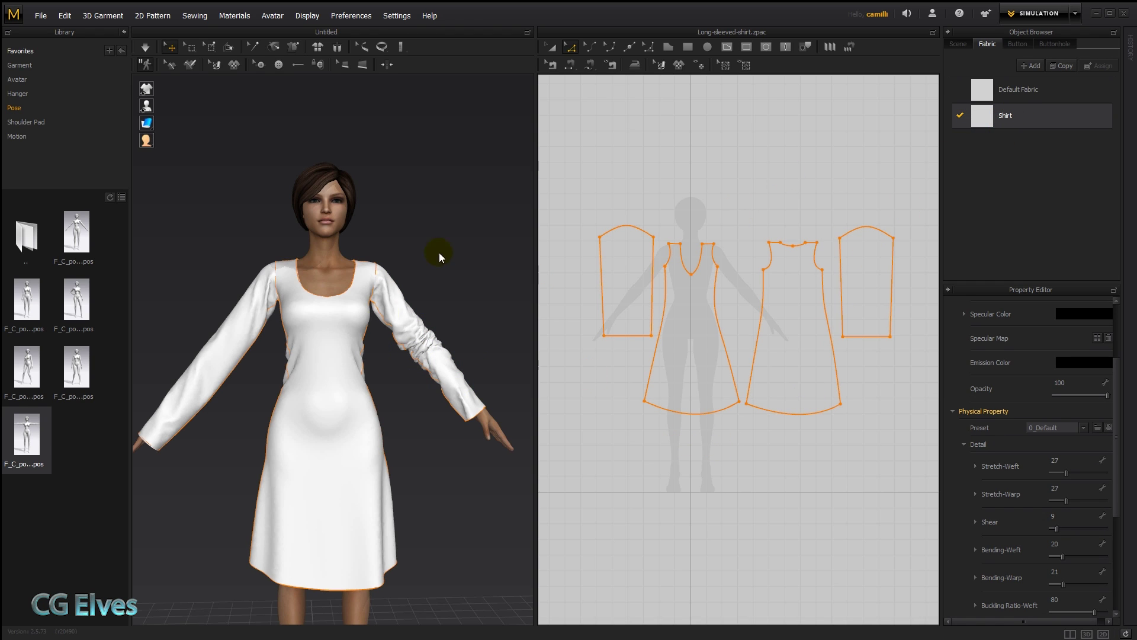
key("space")
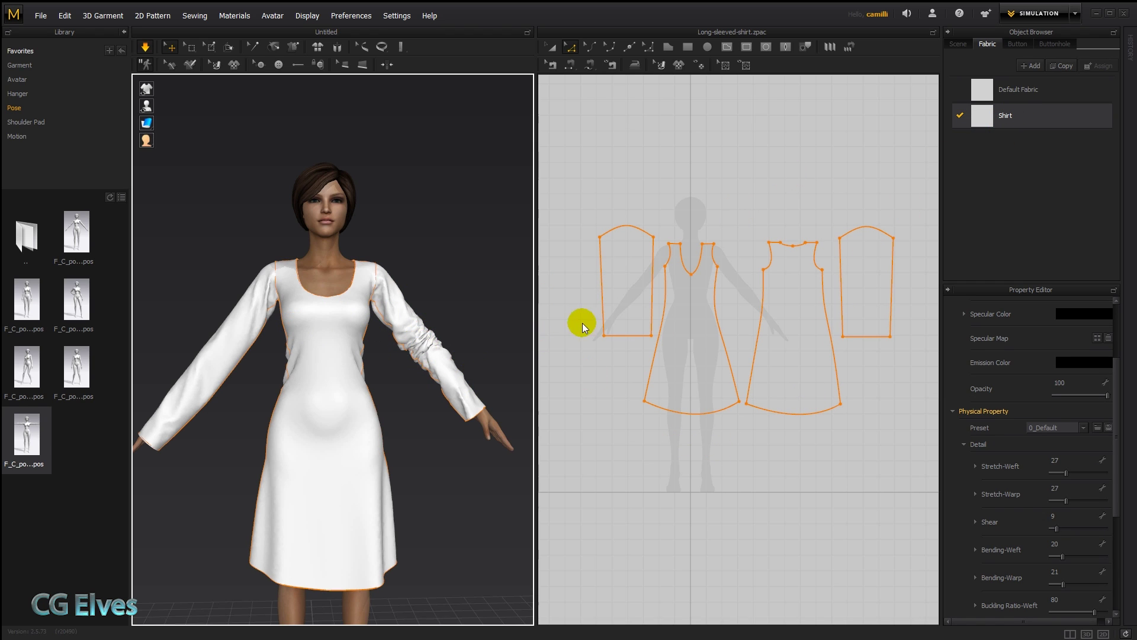
left_click(1049, 429)
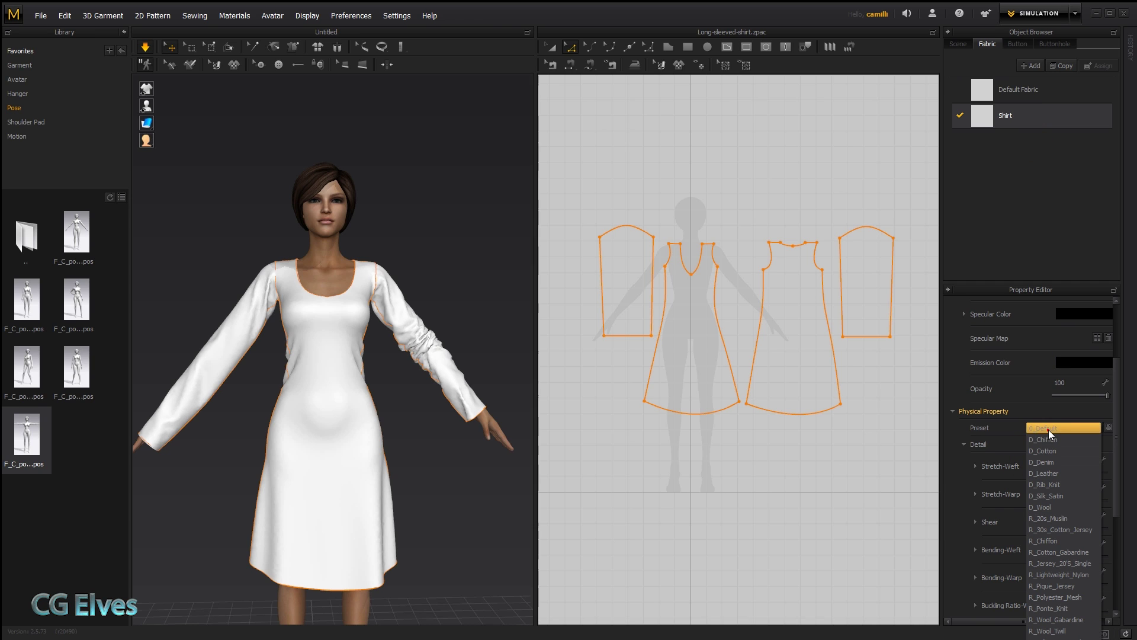
left_click(1053, 450)
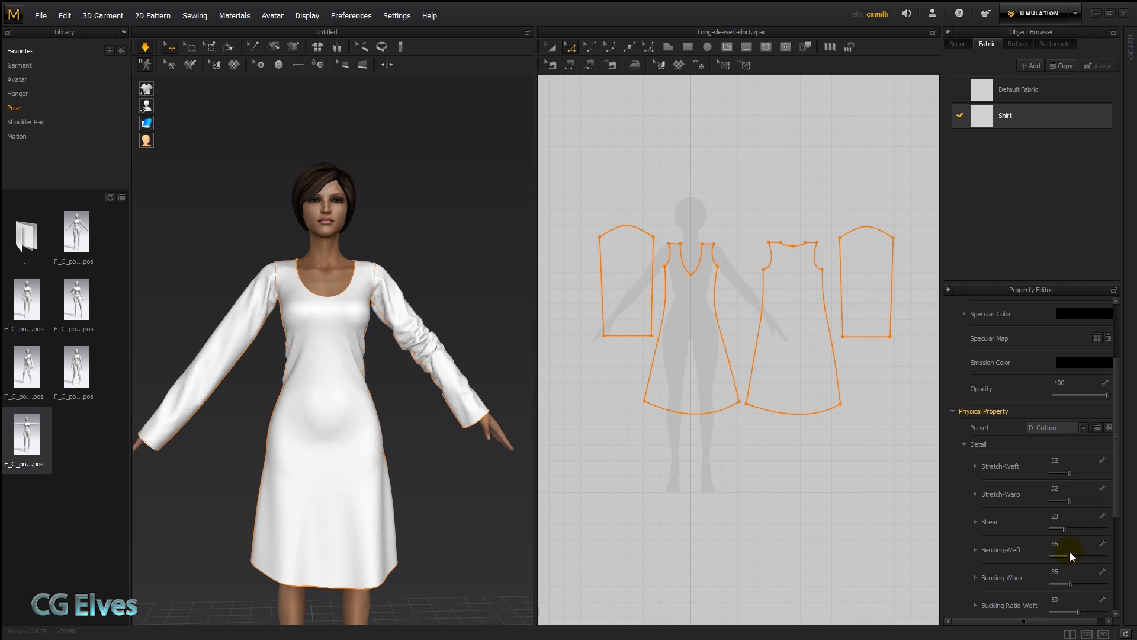
Set the Shirt fabric's Bending-Weft and Bending-Warp to 99 and increase its Shear during the simulation.
left_click_drag(1087, 559, 1106, 556)
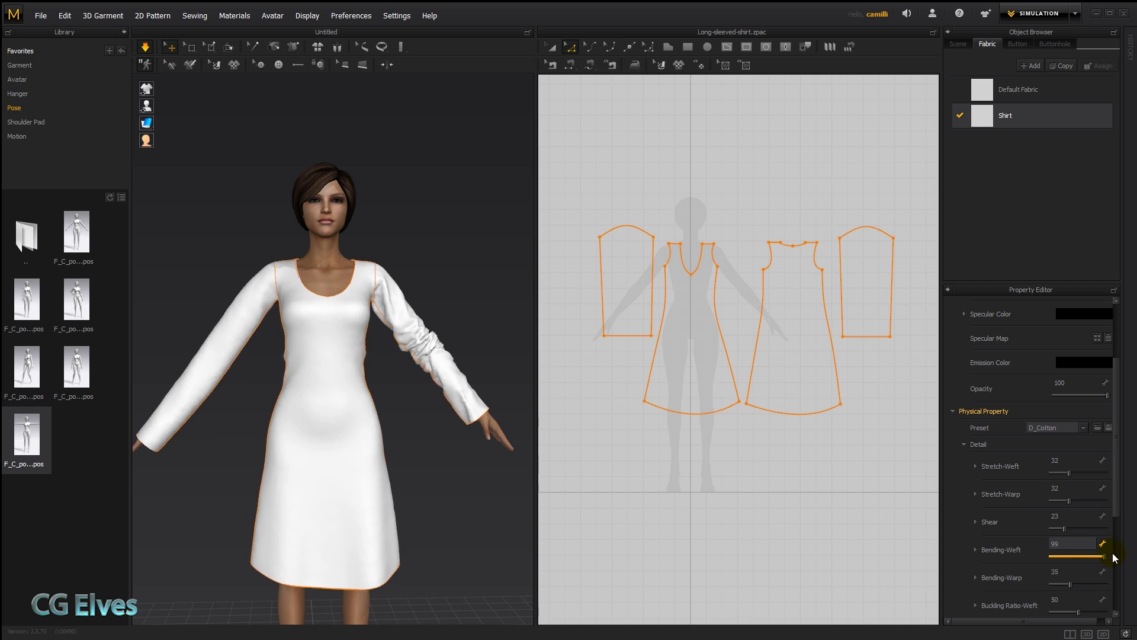
left_click_drag(1047, 557, 1122, 558)
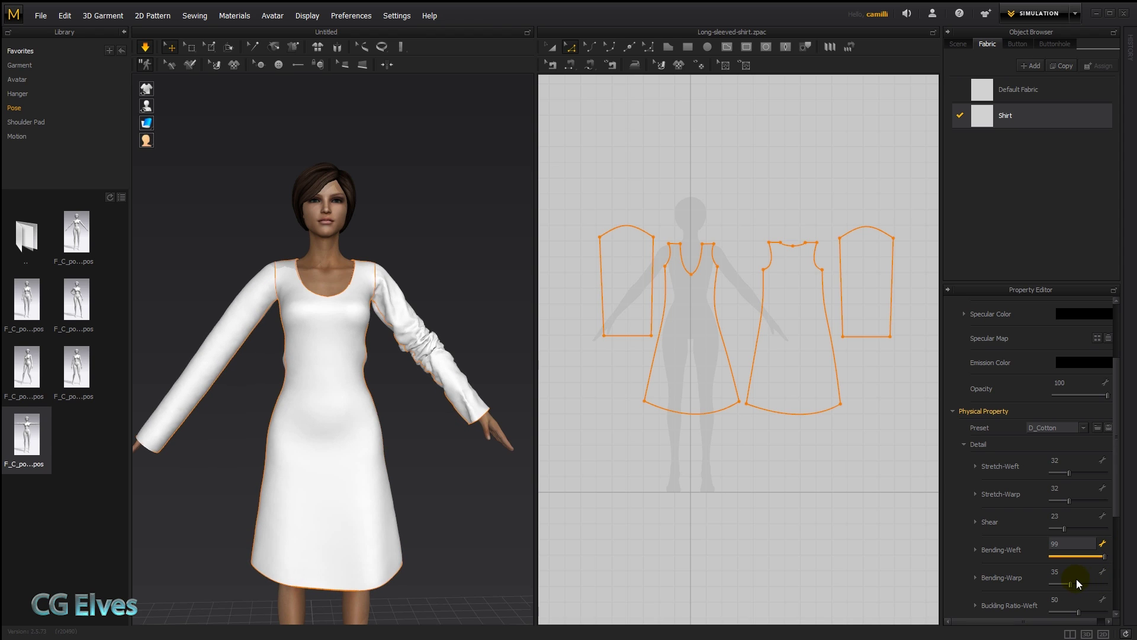
left_click_drag(1072, 584, 1092, 584)
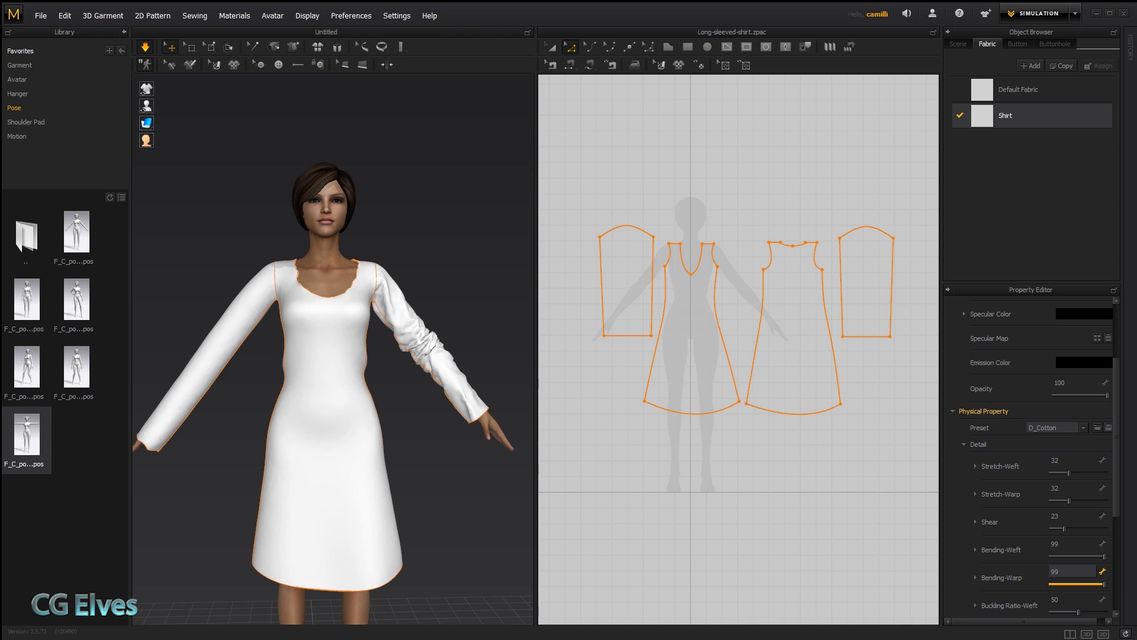
left_click_drag(1065, 527, 1087, 556)
left_click(1103, 559)
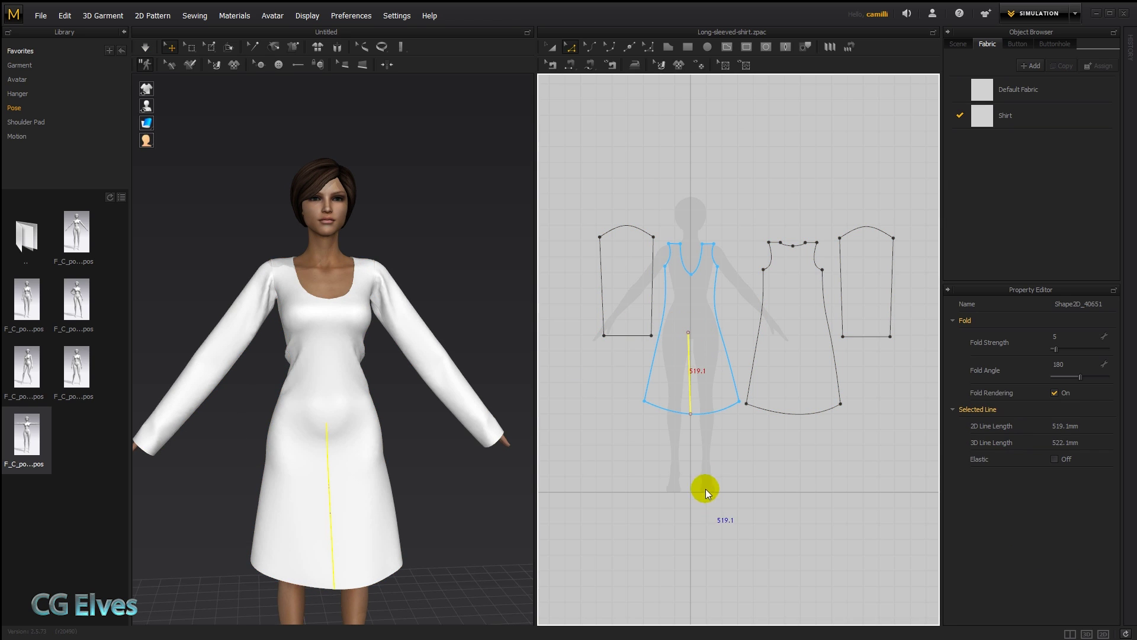
Turn on Elastic with Strength 10 and Ratio 54 for the dress front's vertical internal line and simulate the gathers, pulling them downward.
left_click(1054, 460)
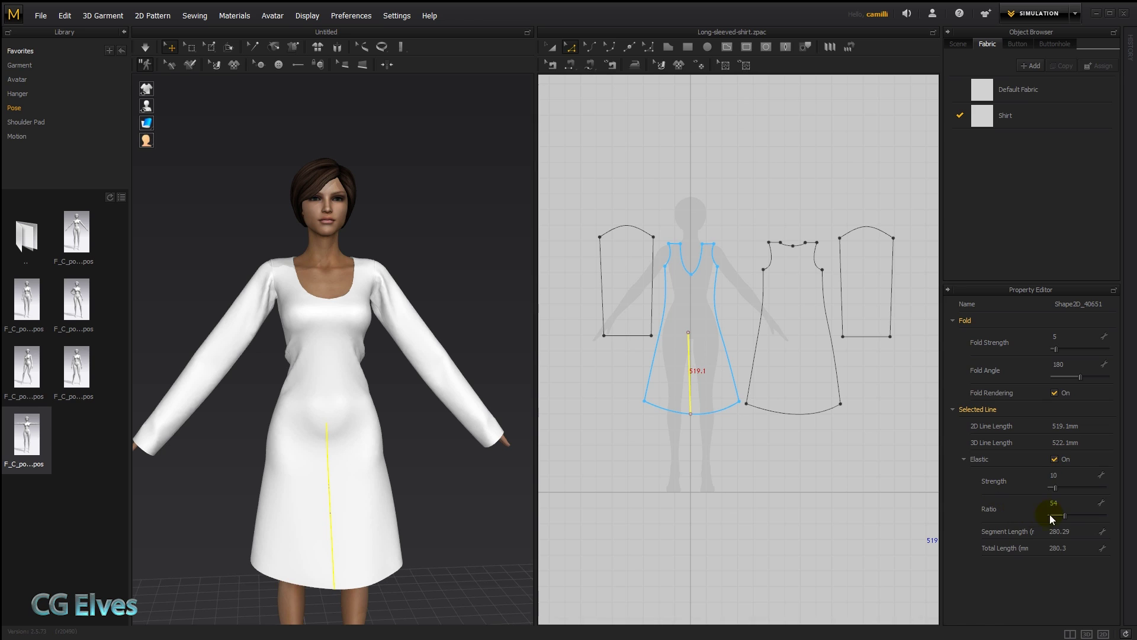
key("space")
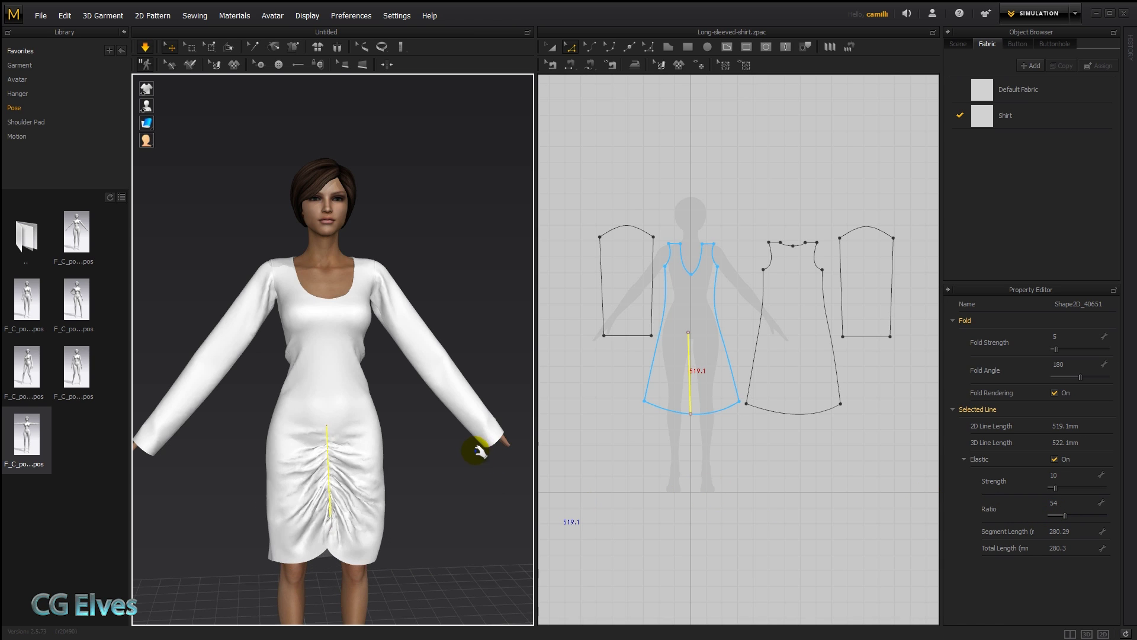
mouse_move(325, 424)
left_mouse_down()
mouse_move(364, 507)
mouse_move(338, 533)
left_mouse_up()
left_click(409, 536)
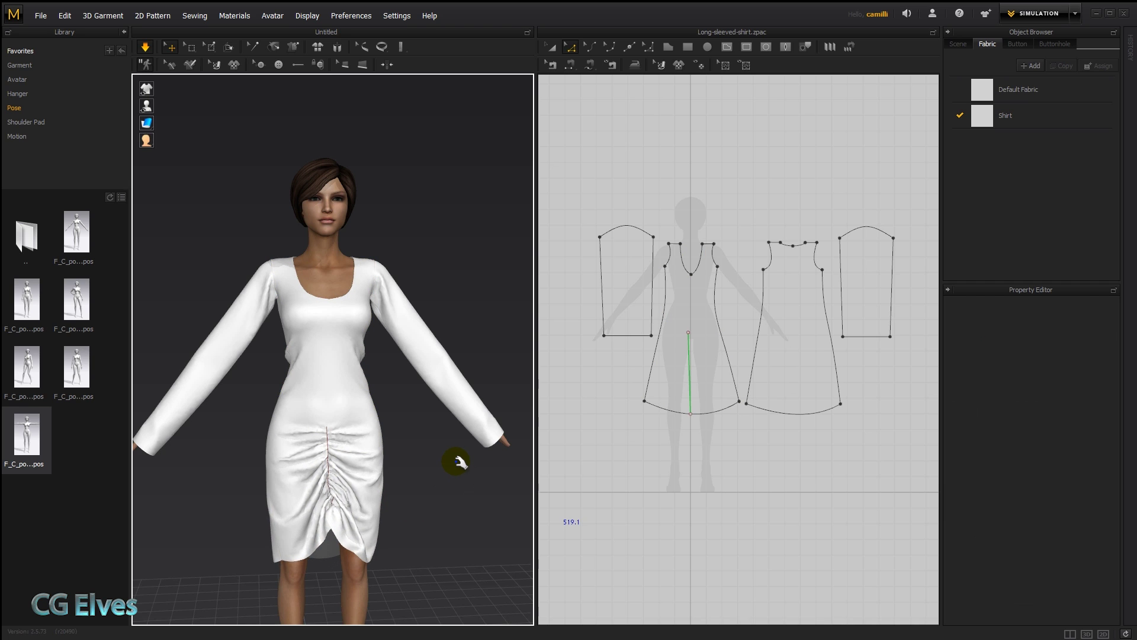
Enable Solidify with Strength 99 on the Shirt Front pattern and select its vertical elastic line.
left_click(353, 385)
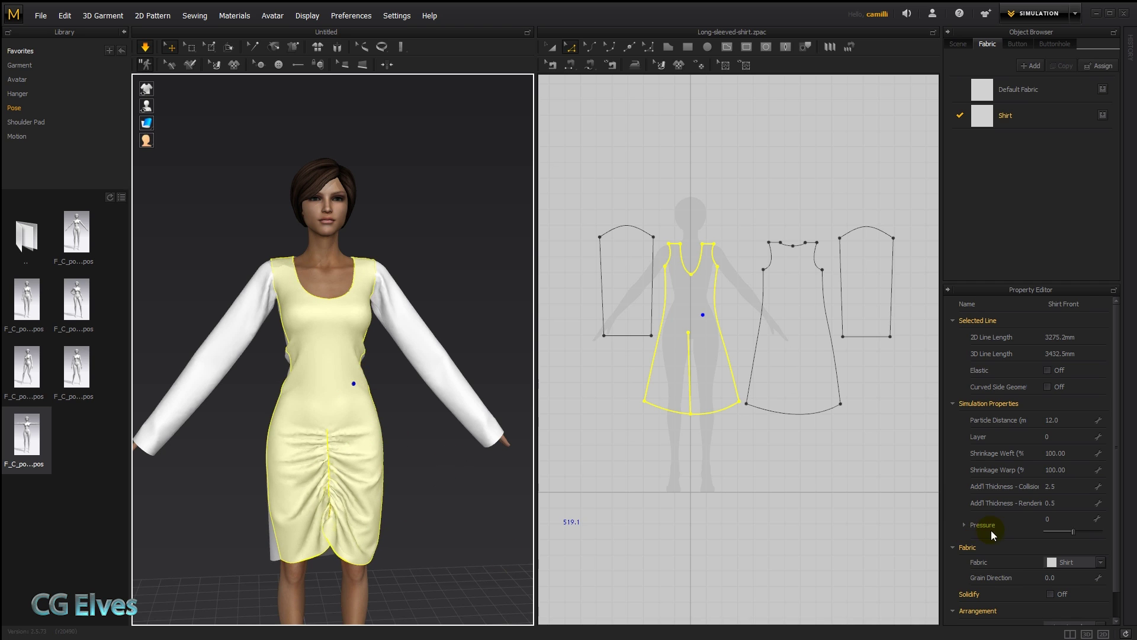
left_click(1050, 594)
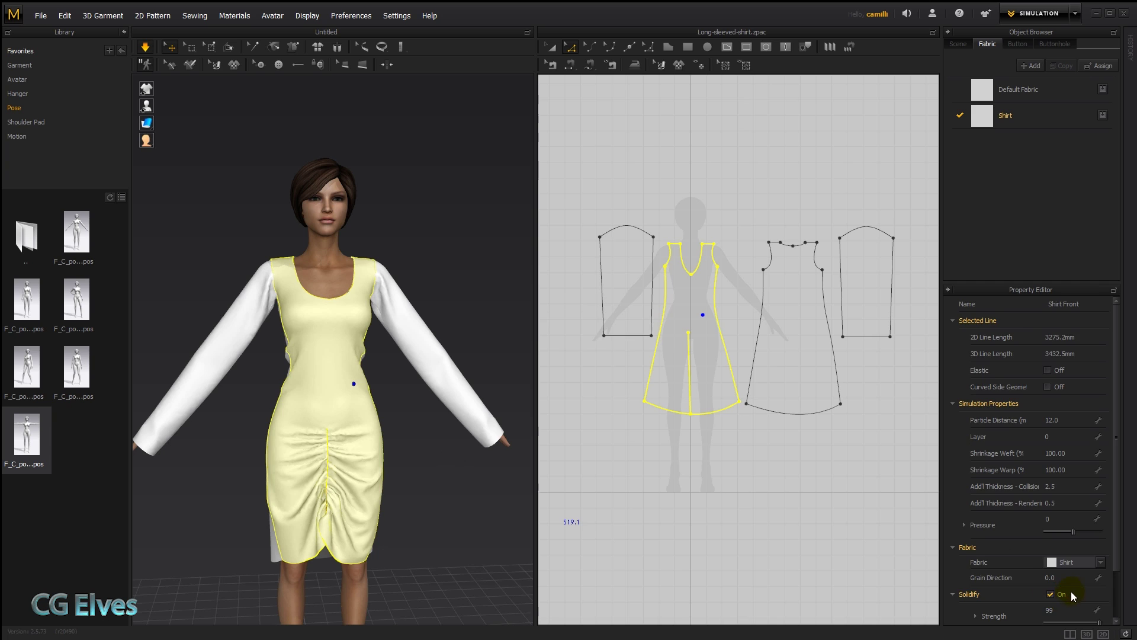
scroll(1035, 576, "down", 2)
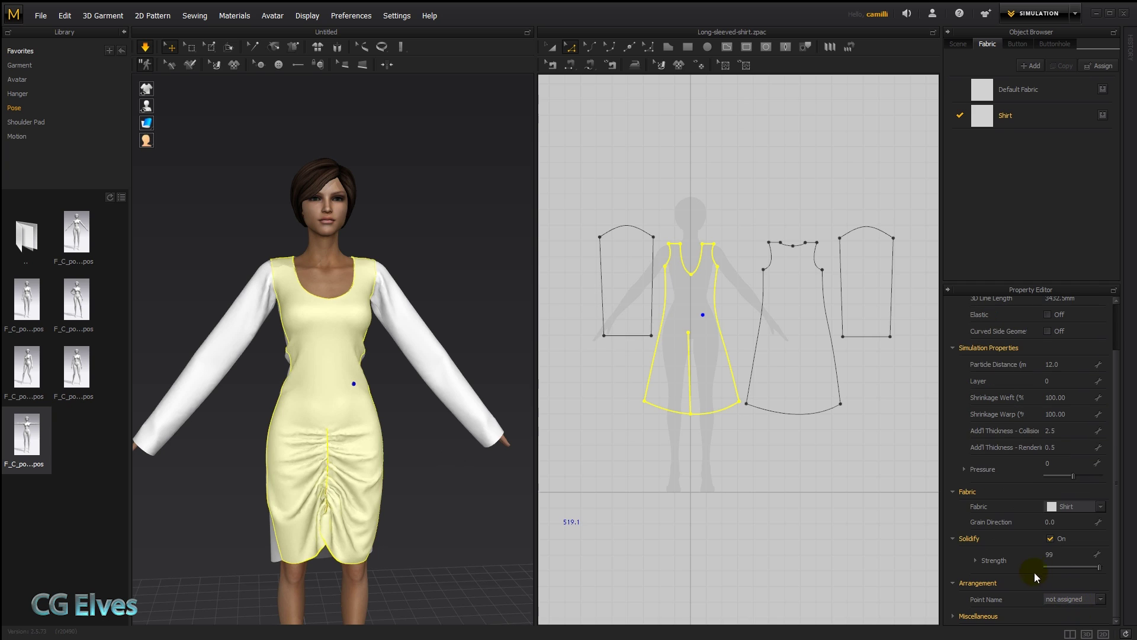
left_click(685, 463)
left_click(689, 370)
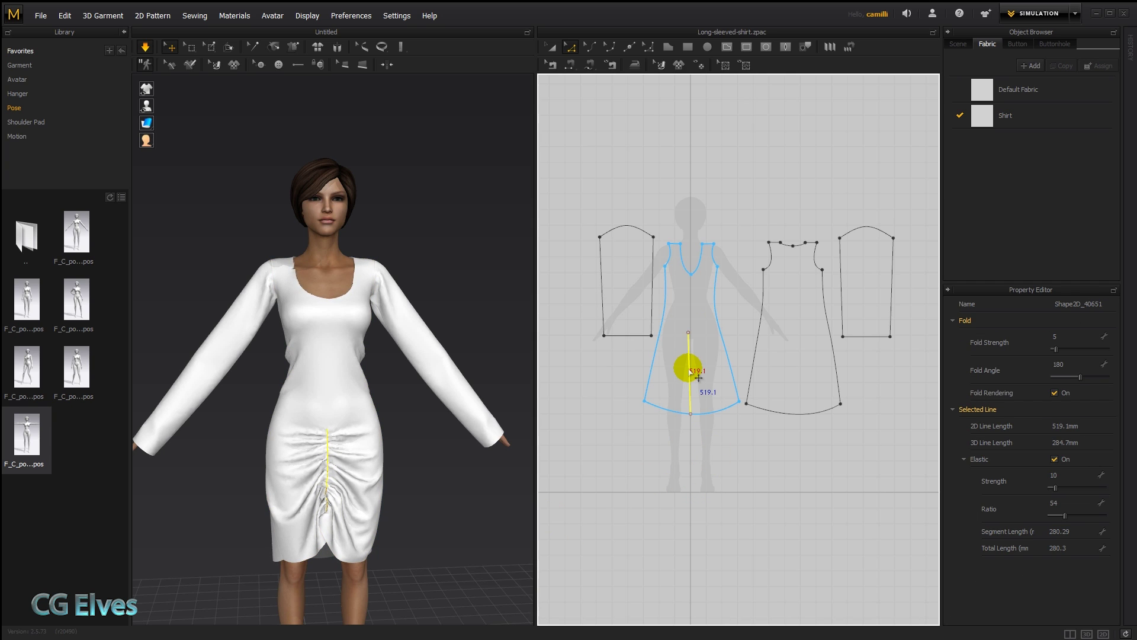
Delete the vertical elastic line from the dress front and simulate, tugging the skirt fabric to test the solidified gathers.
key("Delete")
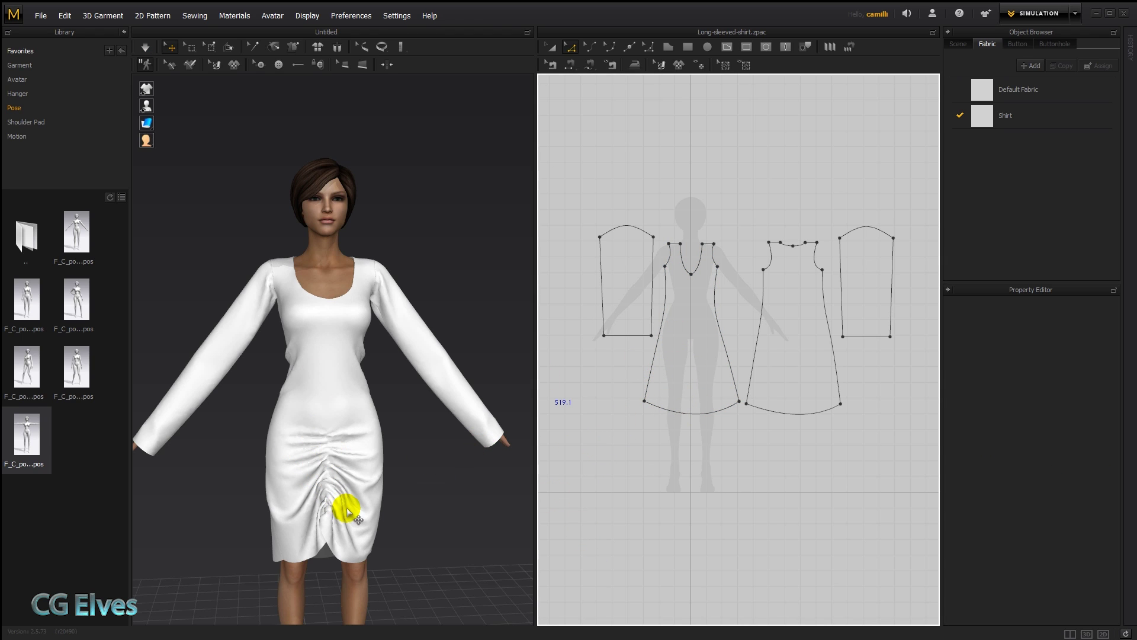
key("space")
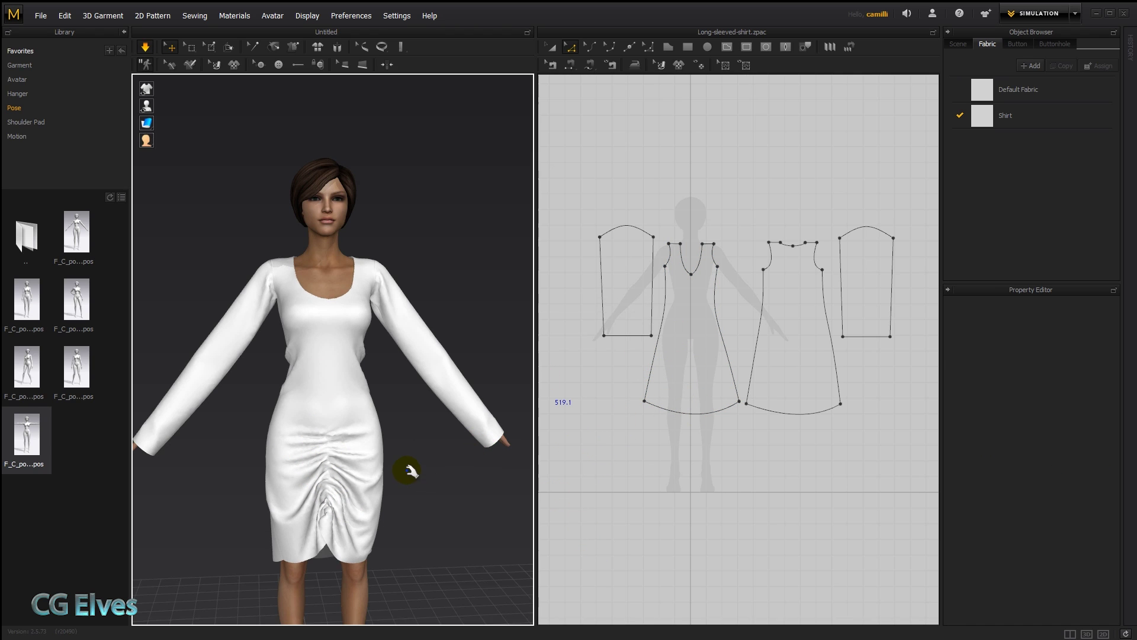
left_click(345, 425)
left_click_drag(346, 424, 330, 424)
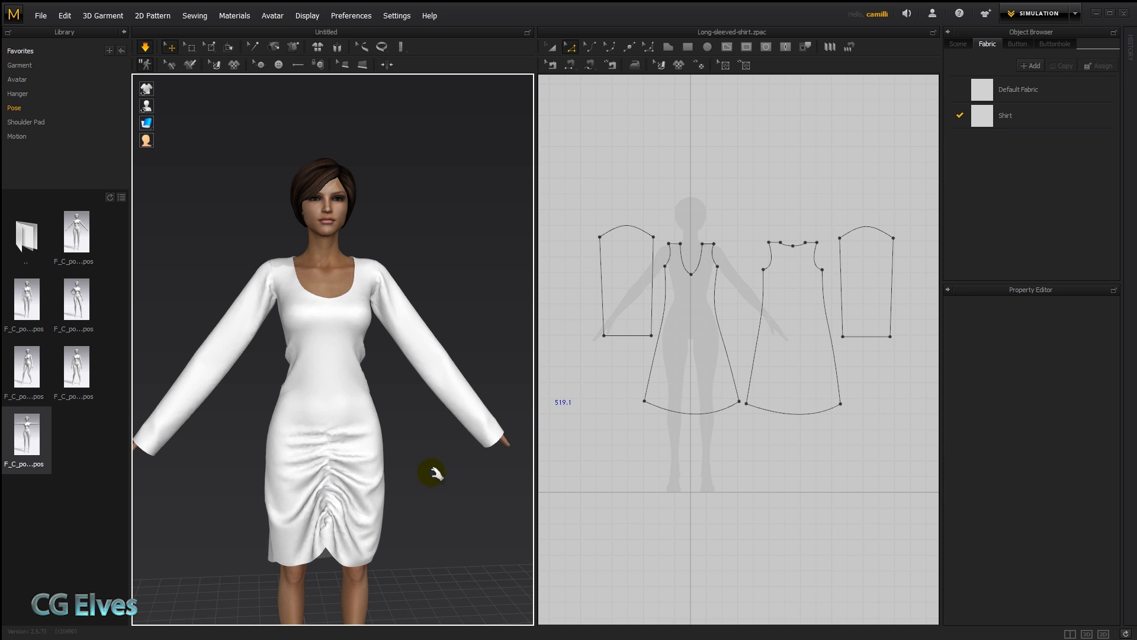
key("space")
Turn off Solidify on the Shirt Front pattern and simulate, pulling the front hem to release the gathers.
left_click(352, 395)
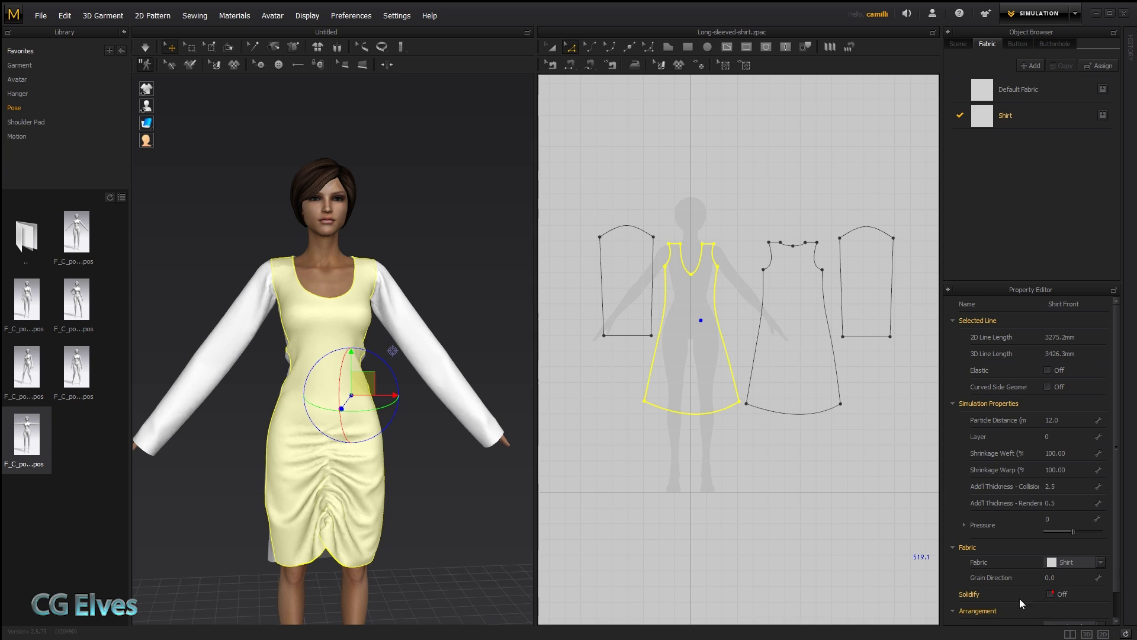
left_click(794, 523)
key("space")
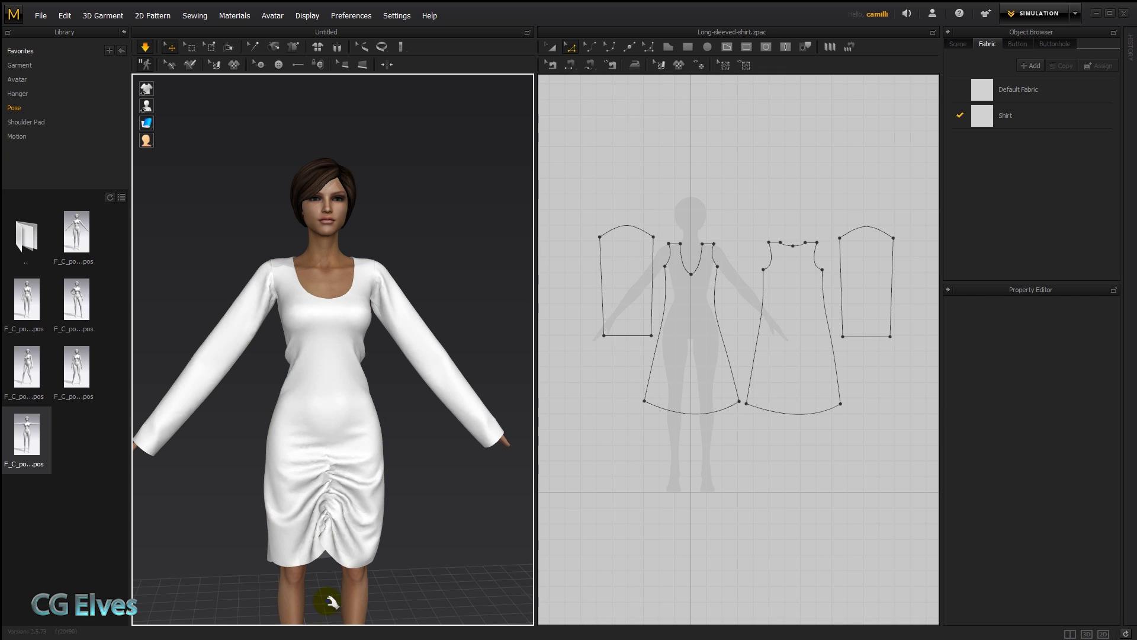
left_click_drag(320, 565, 314, 536)
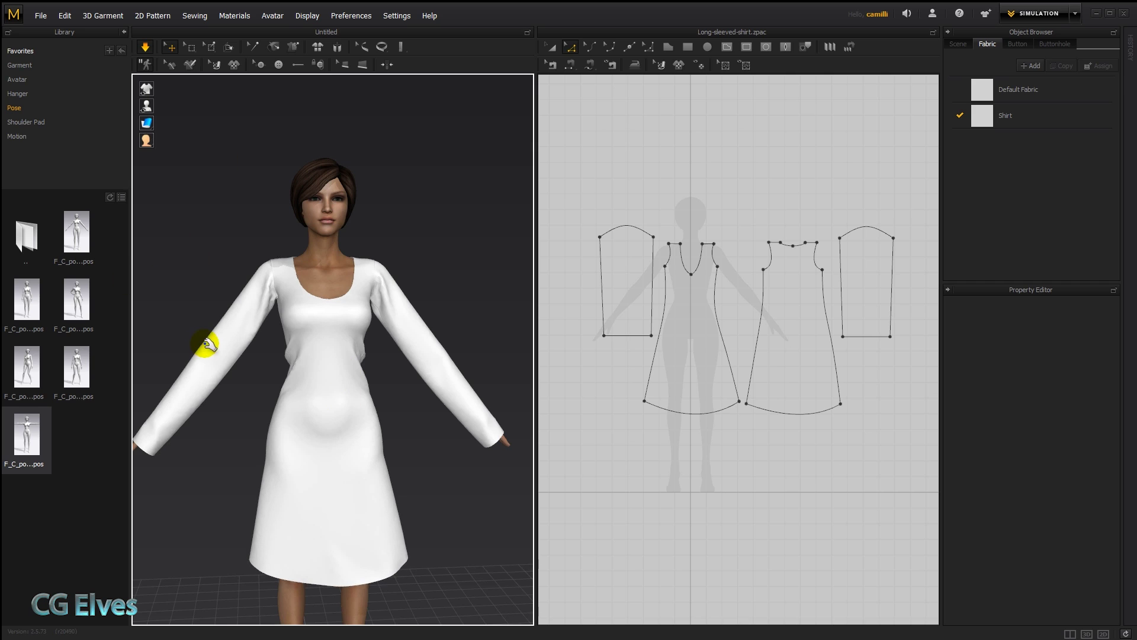